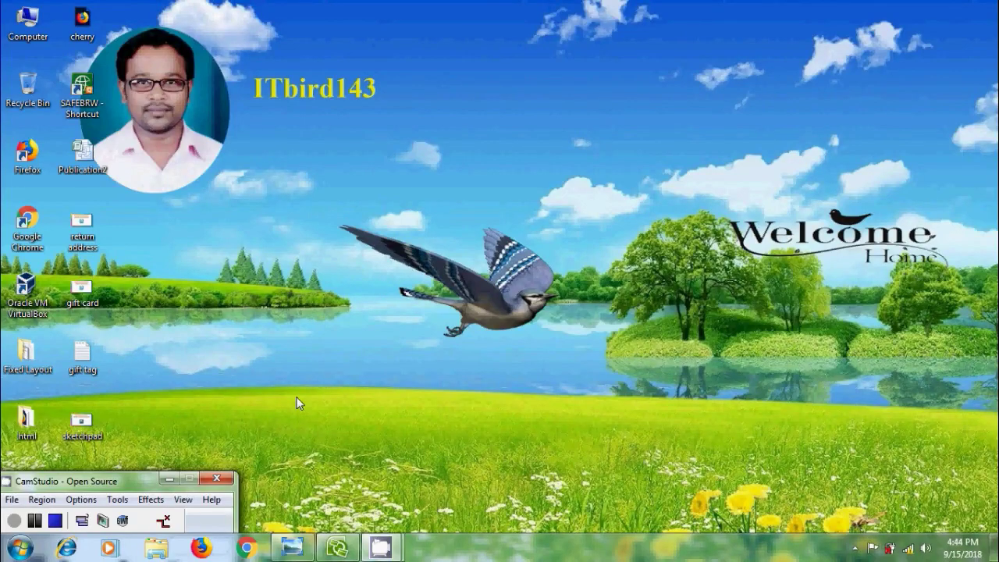
- Open the 'test' workspace from the Groove Launchbar to show its four Notepad notes
click(292, 547)
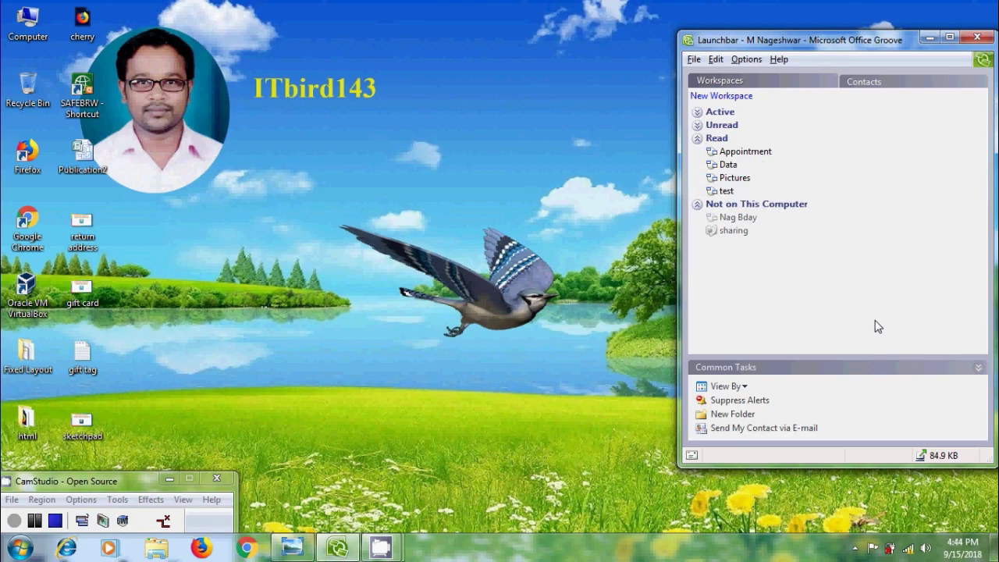
click(726, 191)
double_click(727, 191)
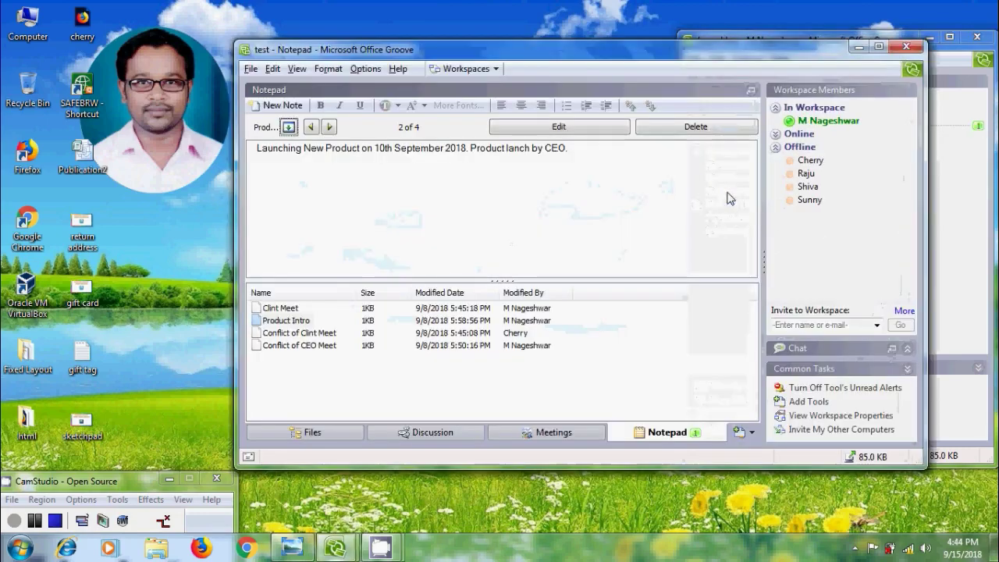
- Add a Sketchpad tool to the test workspace and display its blank sketch page
click(751, 434)
click(775, 378)
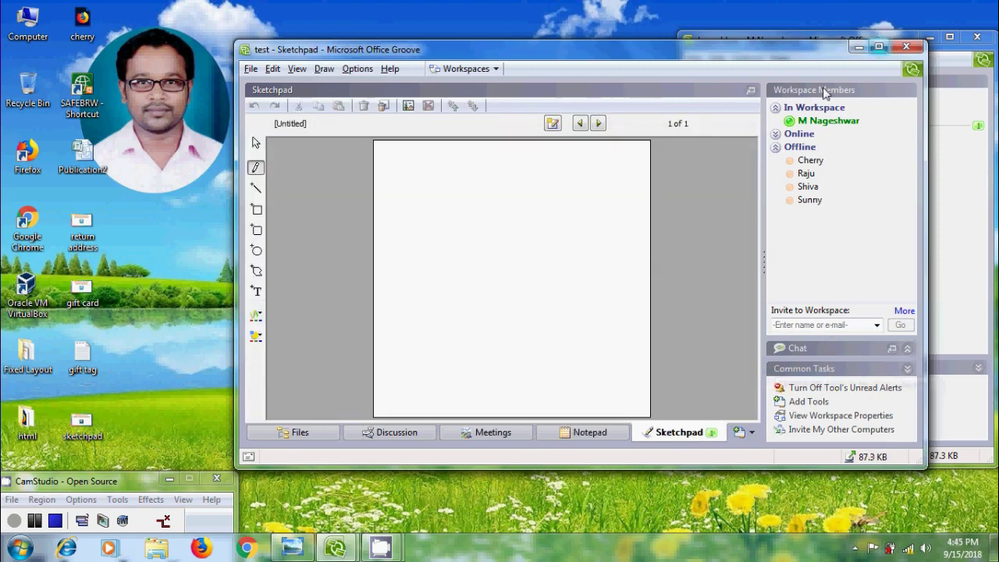
click(879, 46)
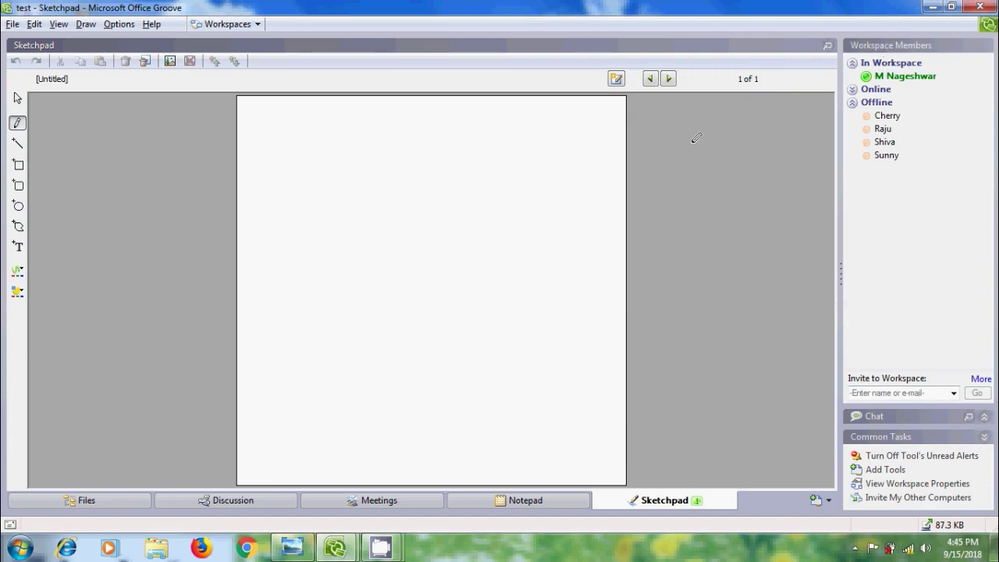
- Draw a black pencil stroke across the top, then a navy stroke beside it
click(87, 24)
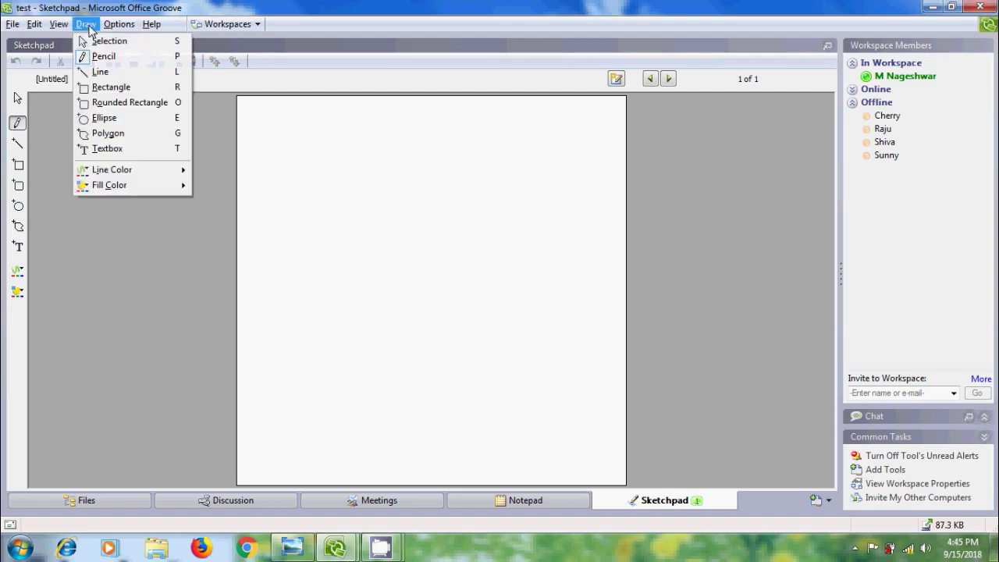
click(104, 56)
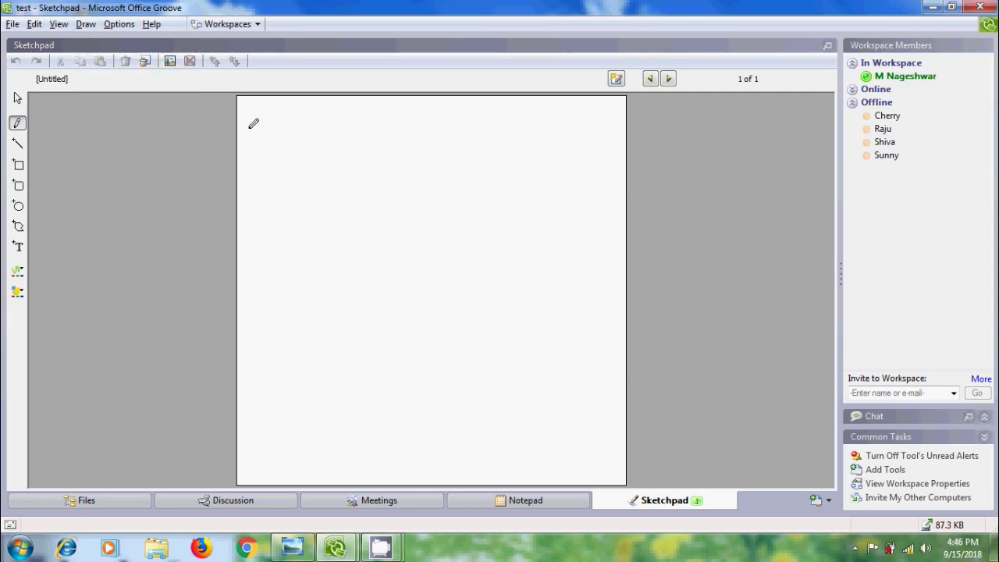
mouse_move(245, 109)
mouse_down()
mouse_move(333, 112)
mouse_move(360, 154)
mouse_up()
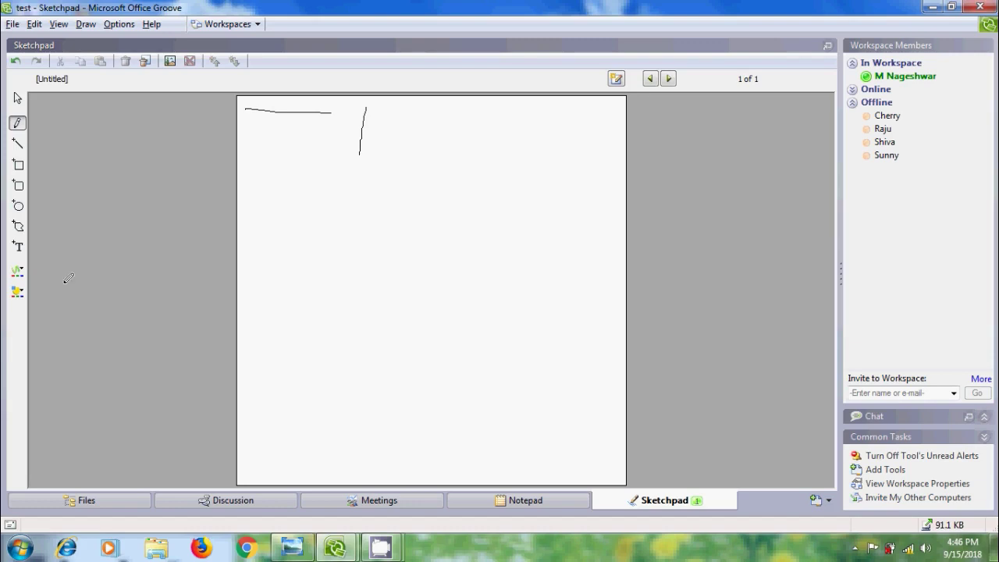
click(22, 272)
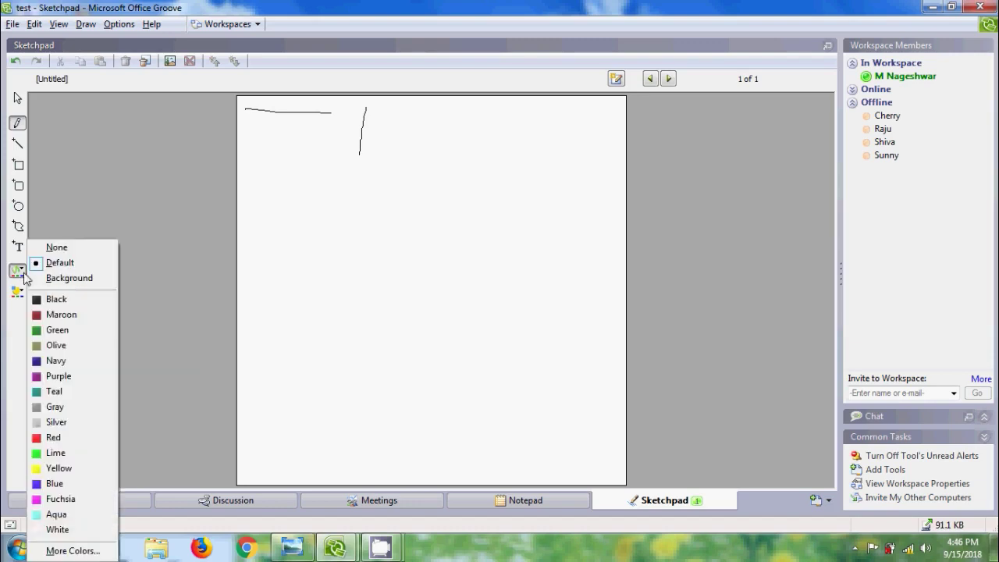
click(66, 362)
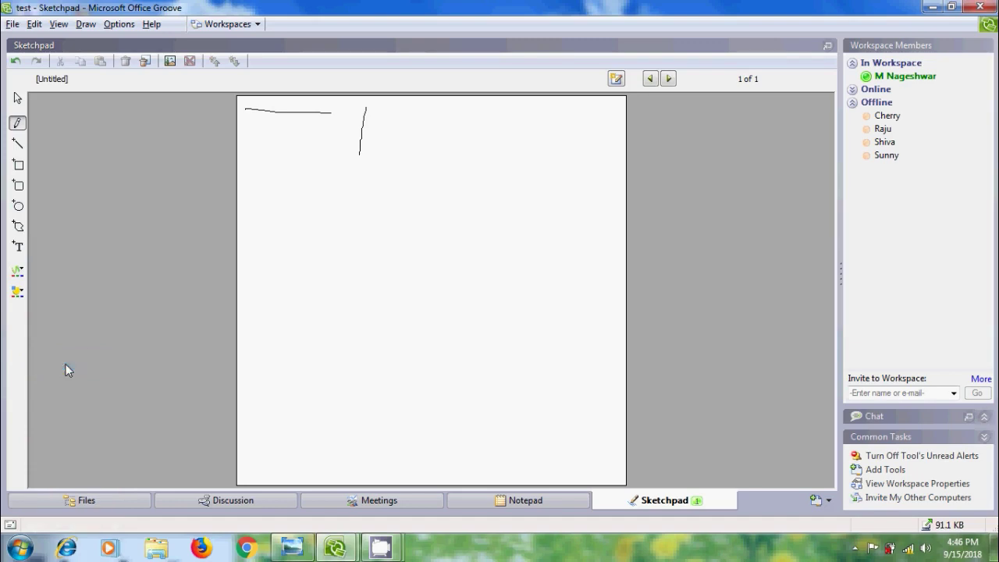
mouse_move(392, 120)
mouse_down()
mouse_move(486, 120)
mouse_move(504, 153)
mouse_move(490, 197)
mouse_up()
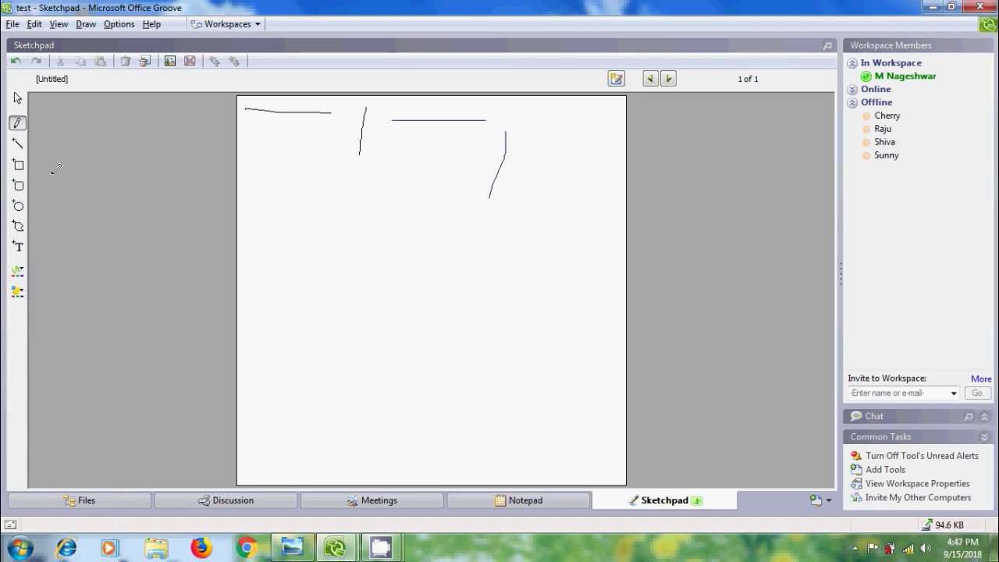
click(24, 105)
- Draw three straight lines near the top: one horizontal, one vertical and one slanted
click(18, 147)
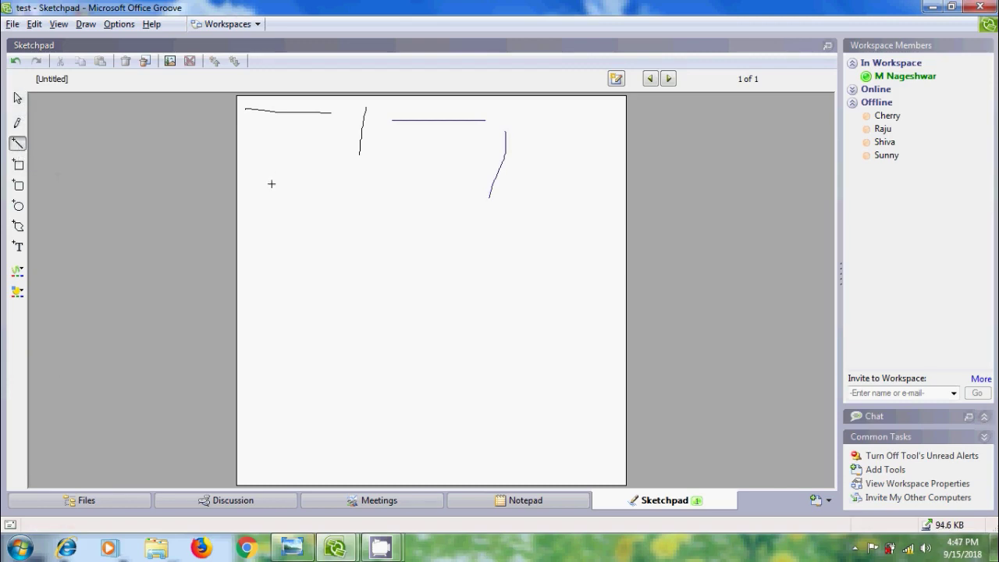
drag(258, 149, 346, 149)
drag(407, 142, 408, 220)
mouse_move(445, 154)
mouse_down()
mouse_move(511, 155)
mouse_move(560, 224)
mouse_up()
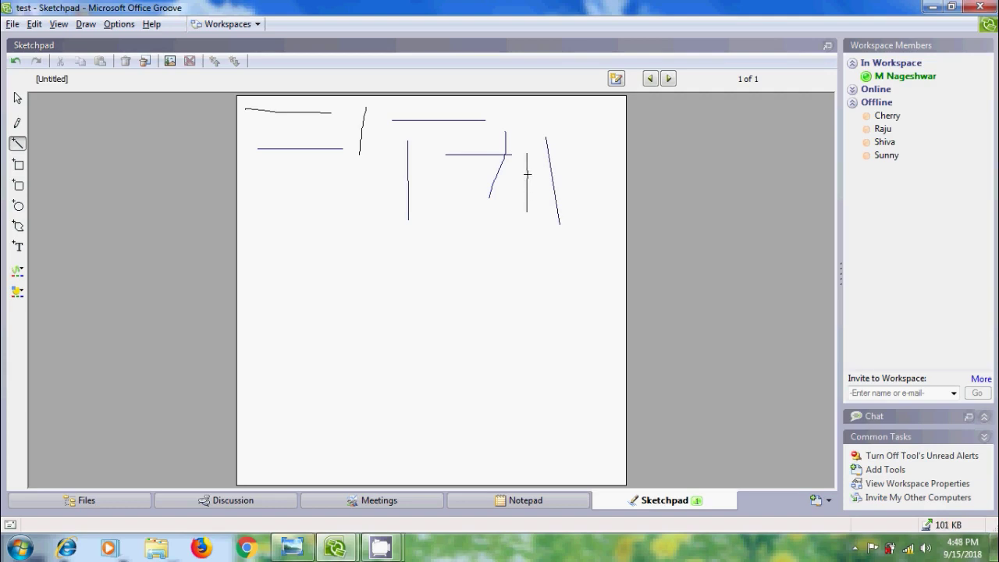
- Recolour the vertical straight line teal
click(17, 98)
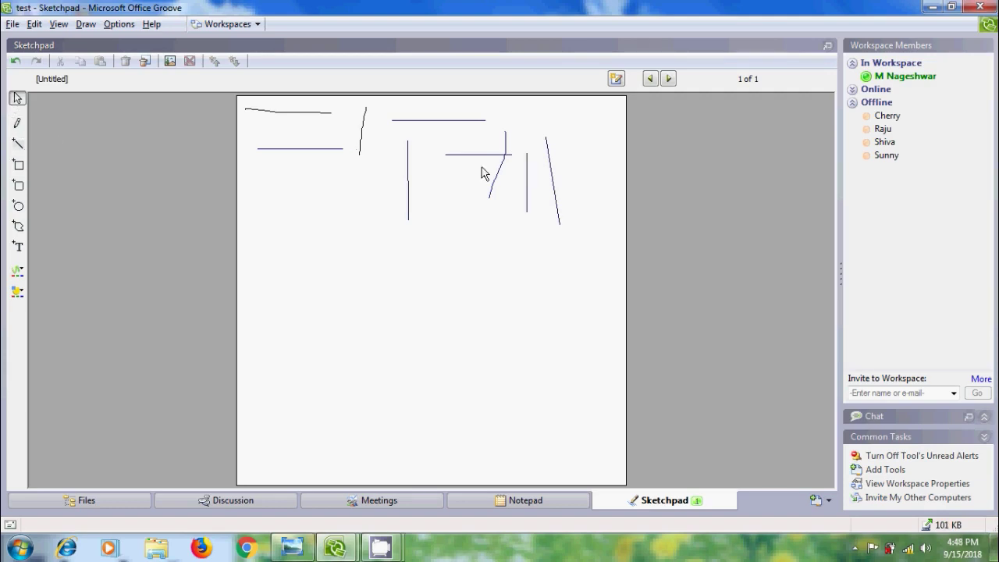
click(527, 174)
click(20, 271)
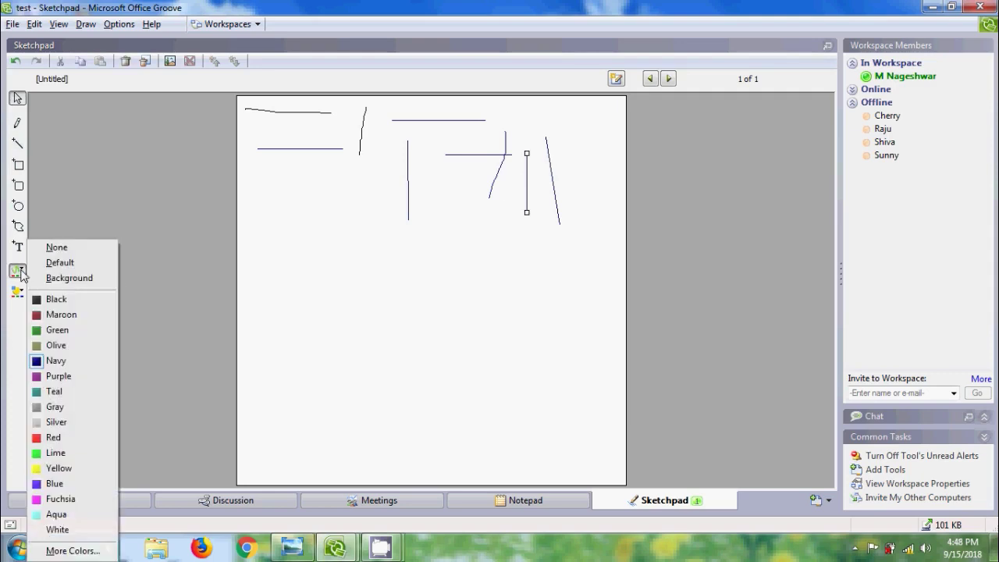
click(66, 391)
- Recolour the left horizontal straight line maroon
click(315, 149)
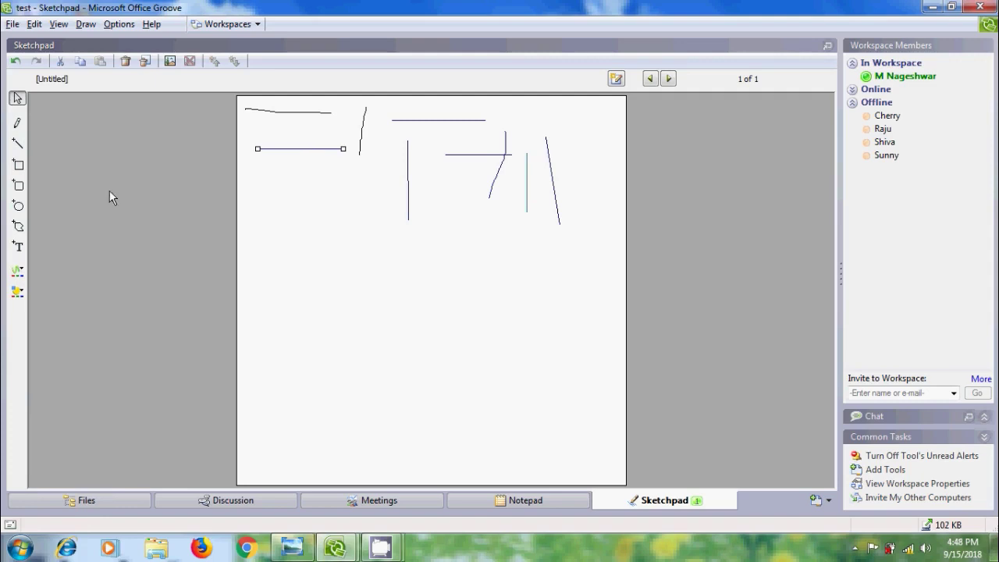
click(20, 271)
click(66, 314)
click(375, 255)
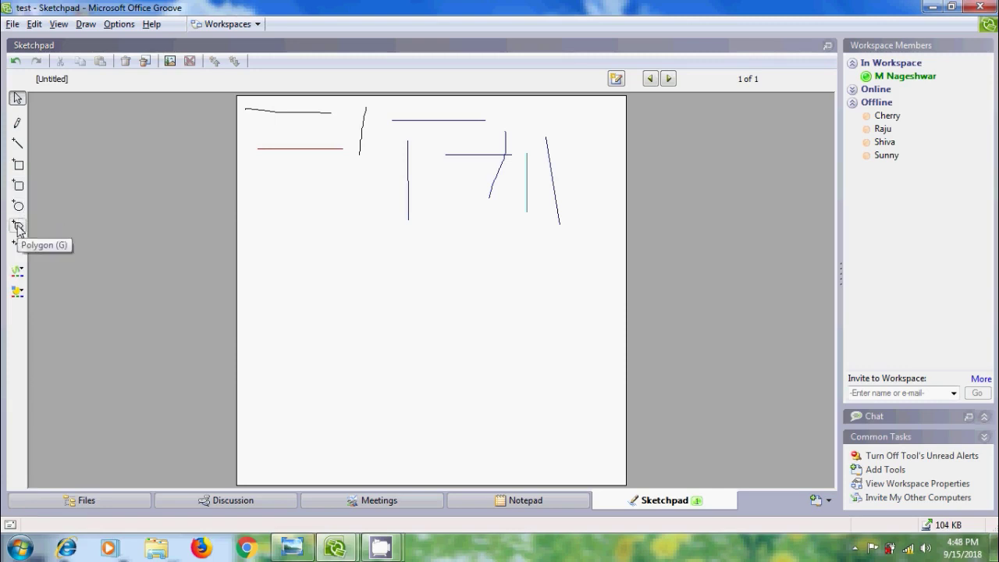
- Draw an outlined rectangle, a rounded rectangle and a circle below the top lines
click(18, 165)
mouse_move(258, 167)
mouse_down()
mouse_move(323, 209)
mouse_move(383, 191)
mouse_move(417, 215)
mouse_up()
click(18, 185)
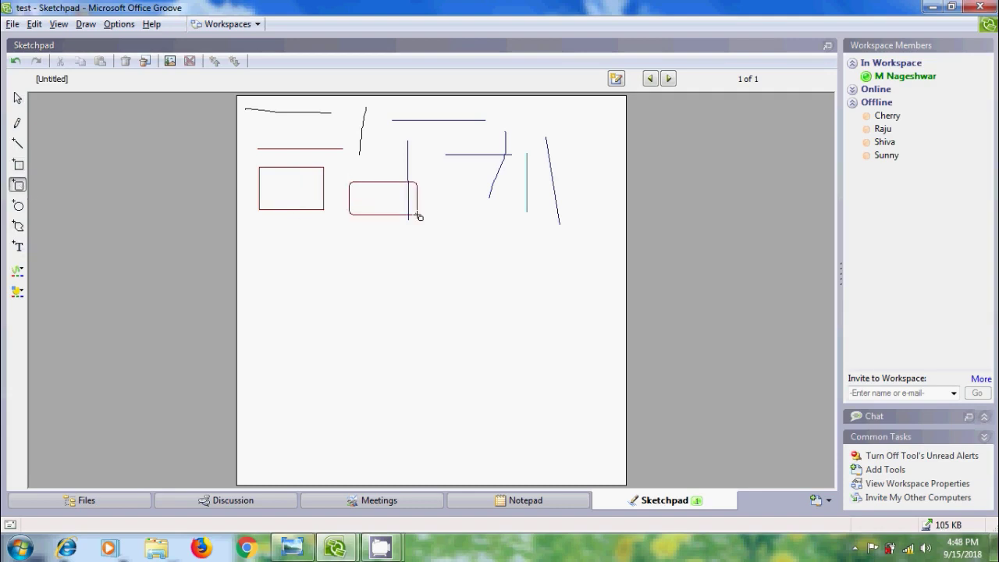
click(18, 205)
drag(433, 170, 485, 221)
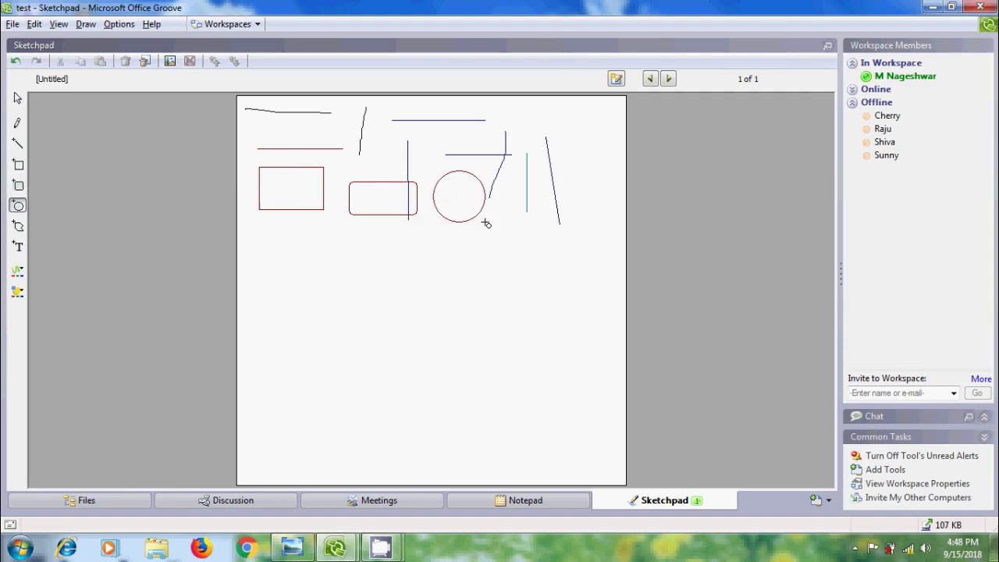
- Draw a four-sided diamond polygon to the right of the circle
click(17, 226)
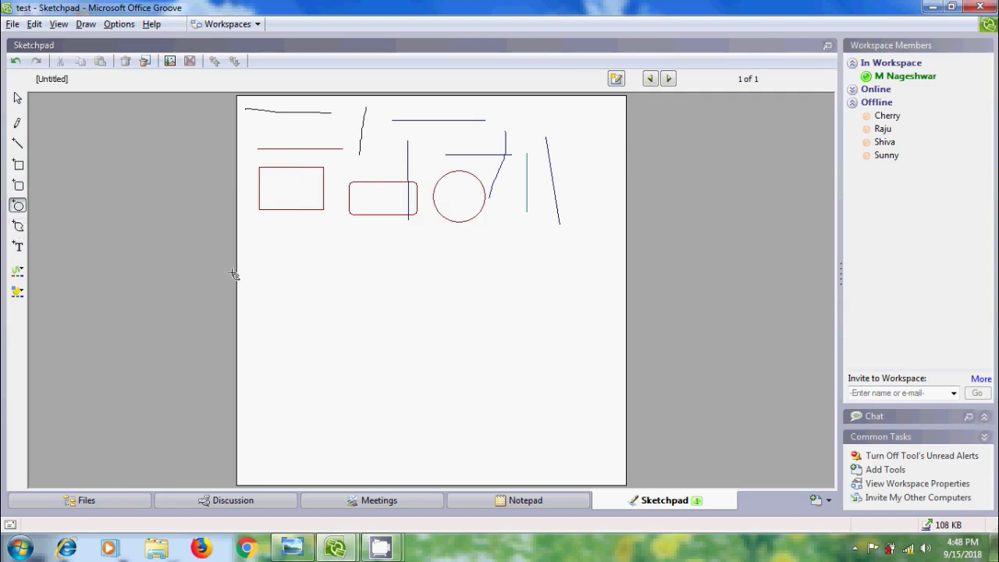
click(508, 212)
click(570, 267)
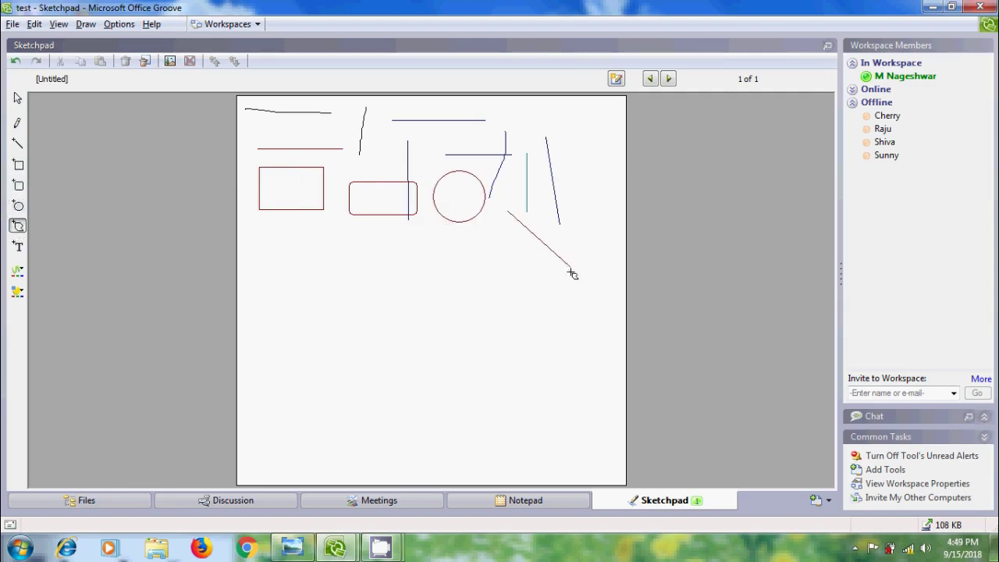
click(550, 325)
click(491, 263)
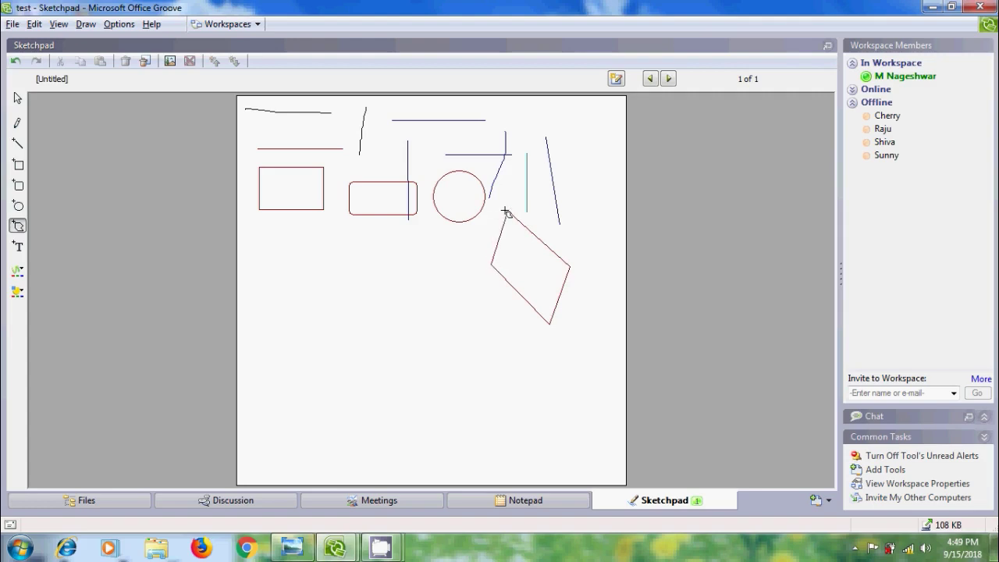
click(505, 213)
- Draw two squares below the first rectangle and two circles at the lower left
click(18, 165)
drag(267, 225, 350, 298)
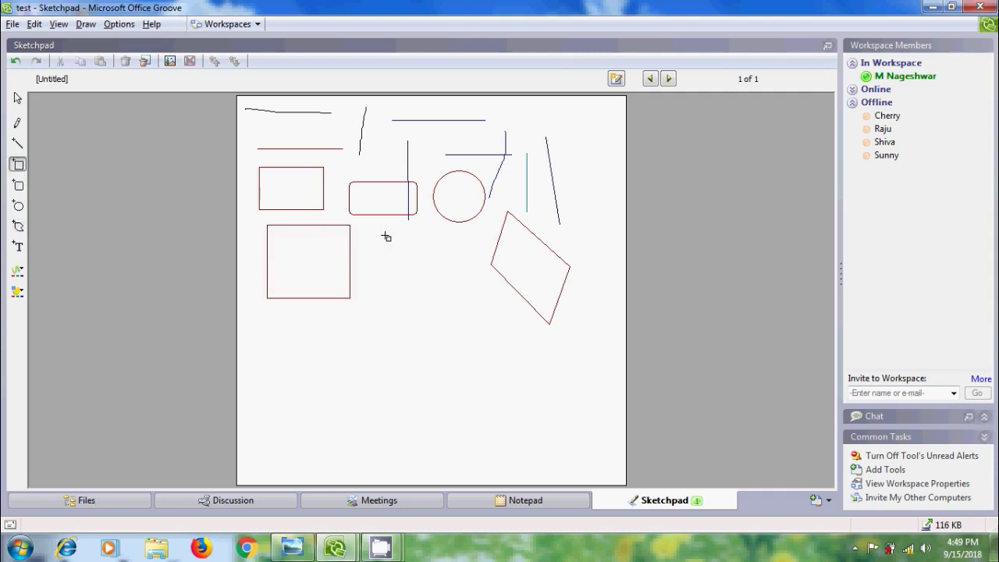
drag(384, 233, 454, 298)
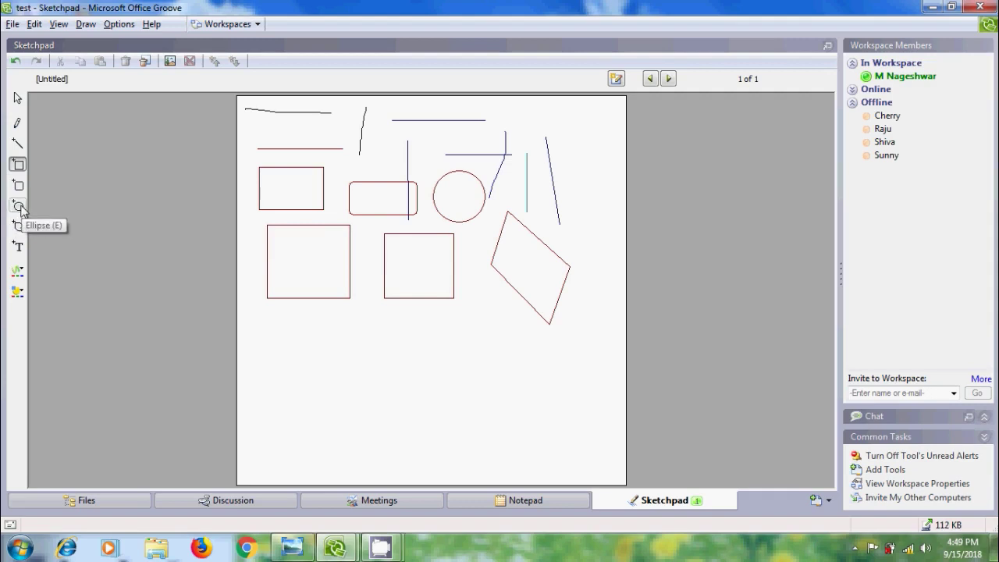
click(19, 206)
drag(273, 315, 360, 402)
drag(411, 333, 478, 401)
click(17, 98)
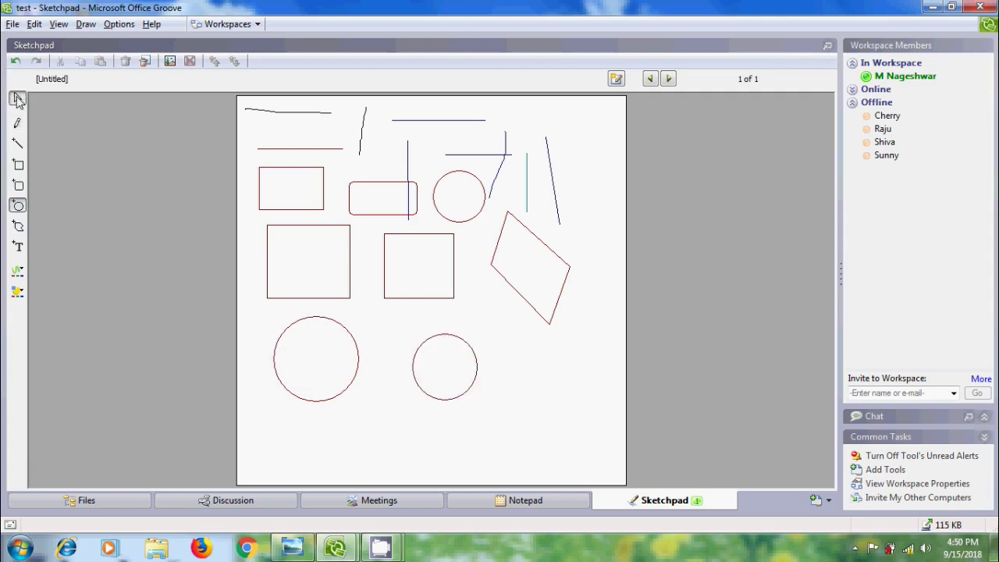
- Draw a large four-sided polygon at the lower right, overlapping the first diamond
click(18, 226)
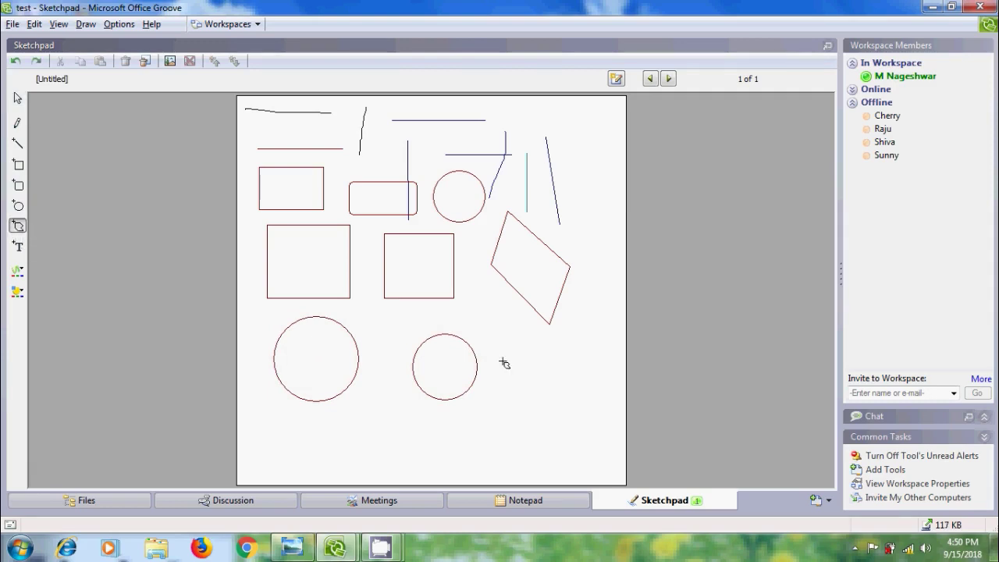
click(503, 361)
click(529, 291)
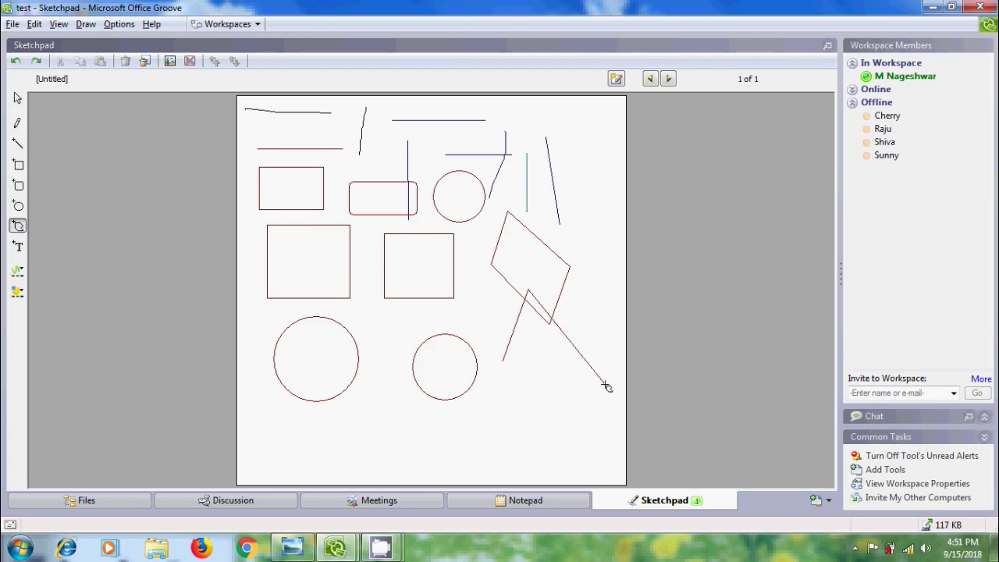
click(605, 385)
click(564, 457)
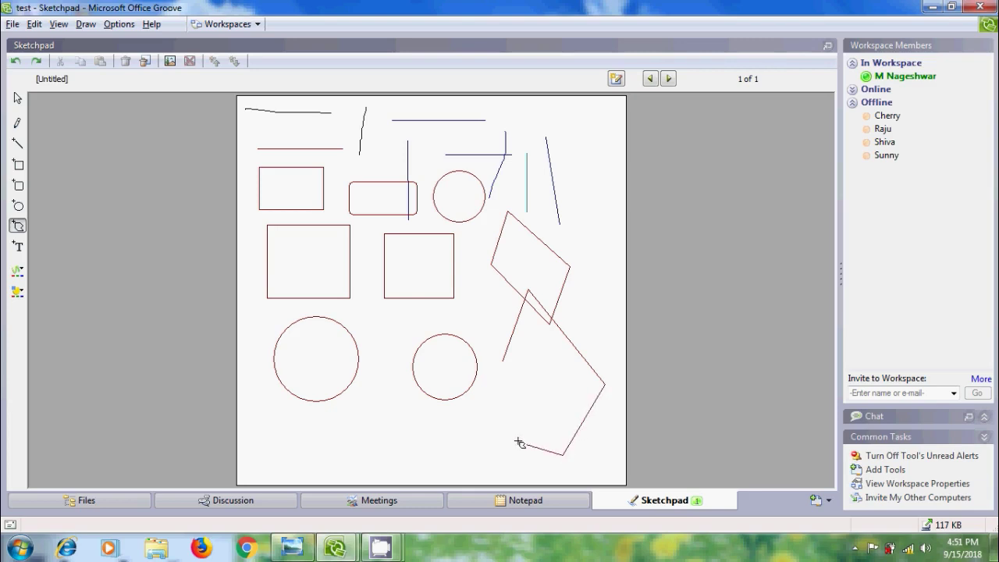
double_click(478, 421)
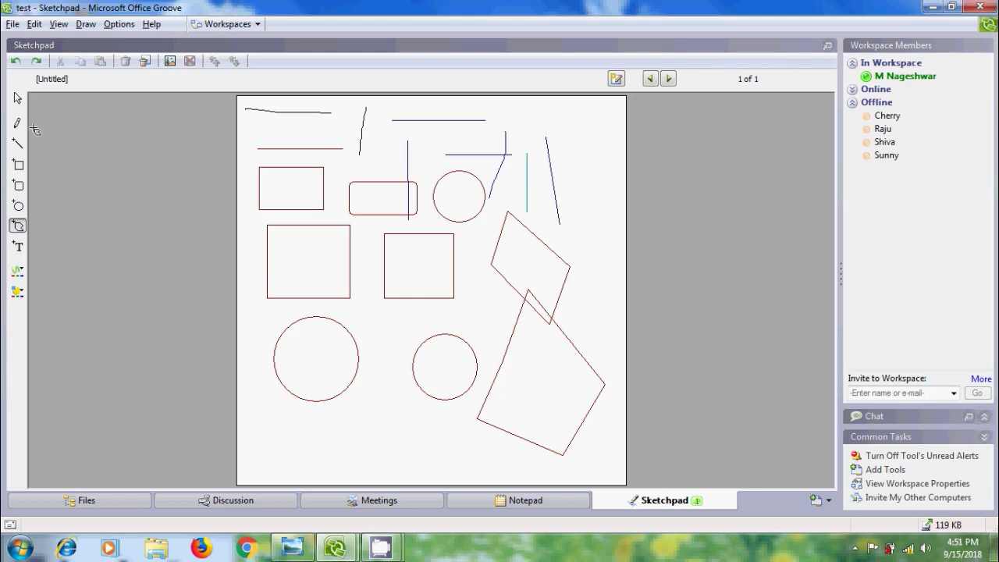
- Give the lower-left square a navy outline and the left circle a red outline
click(17, 99)
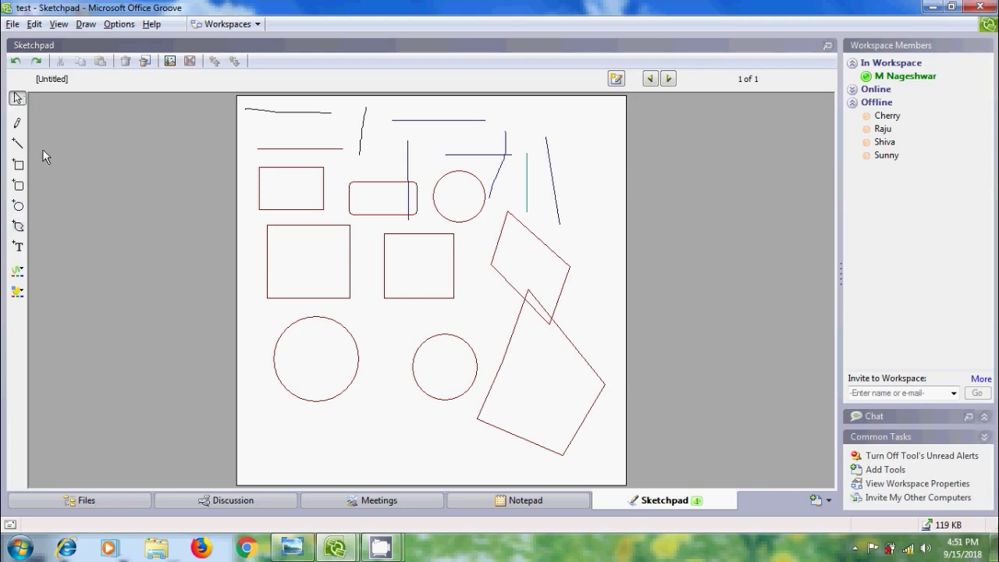
click(317, 226)
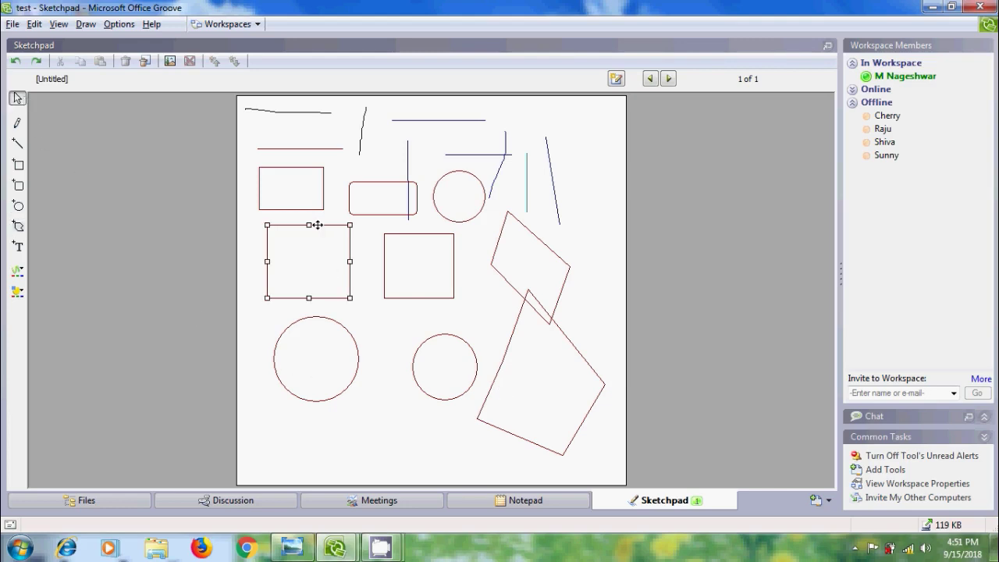
click(22, 271)
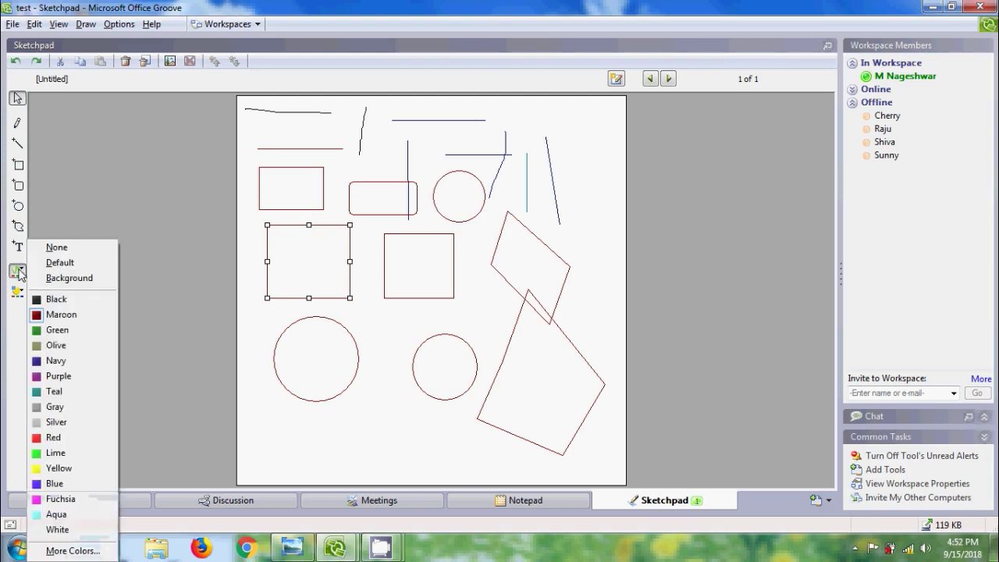
click(84, 361)
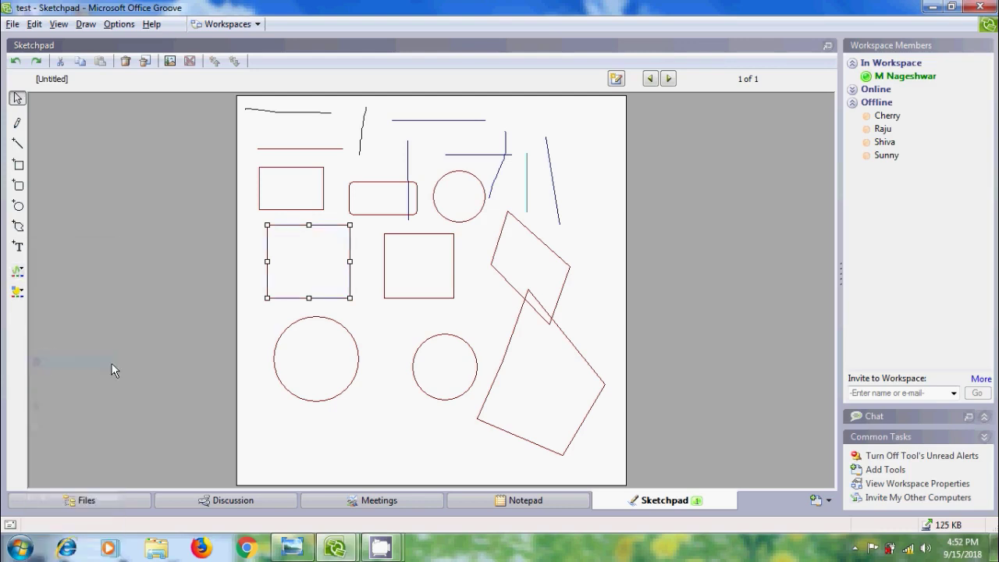
click(347, 329)
click(22, 271)
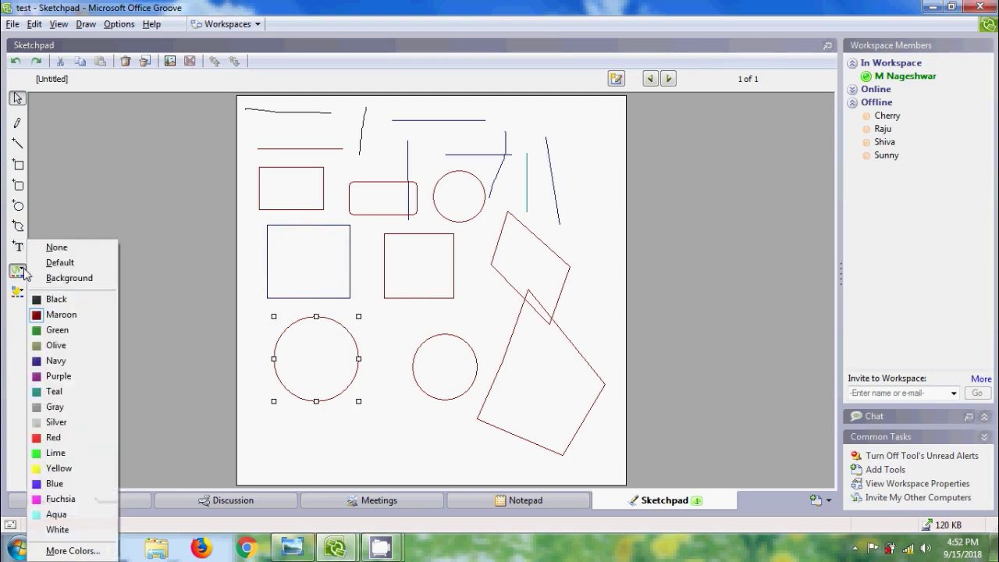
click(92, 437)
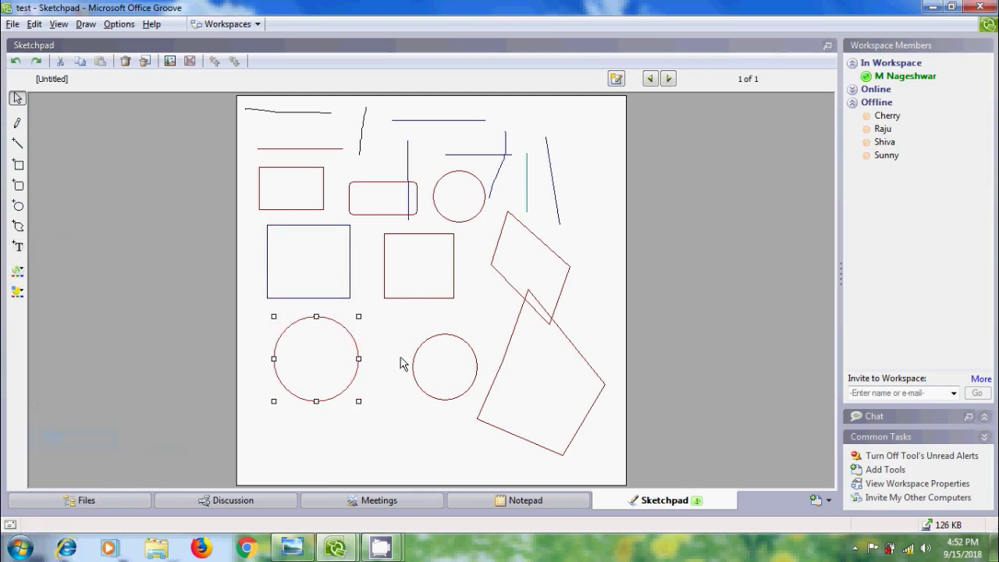
- Give the right circle a green outline and the large quadrilateral an olive outline
click(437, 336)
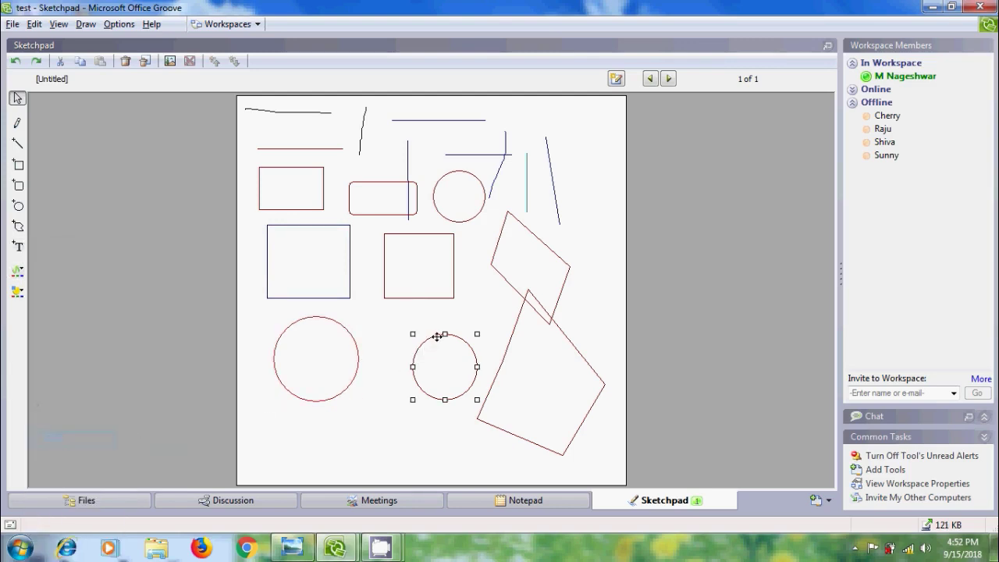
click(19, 271)
click(68, 338)
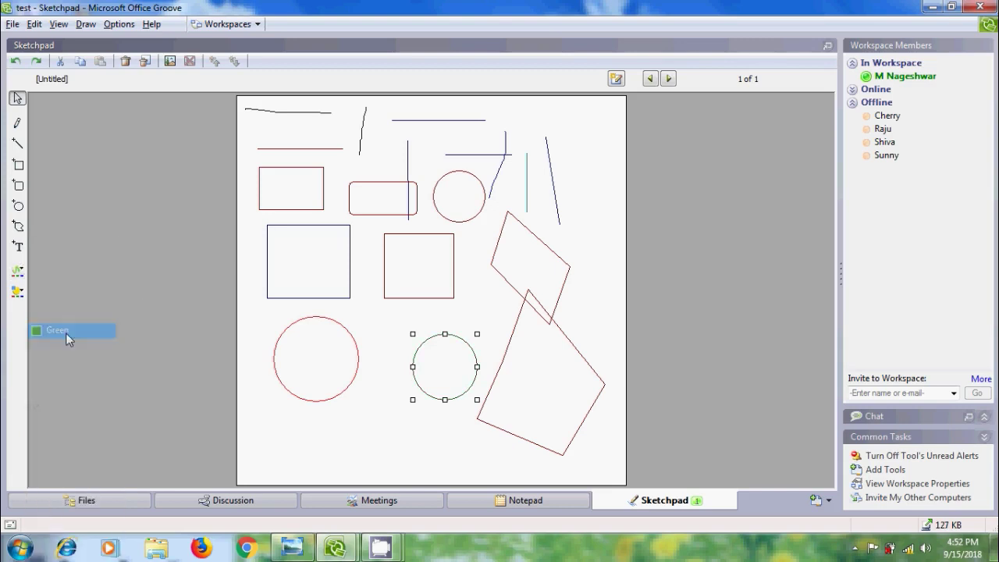
click(512, 333)
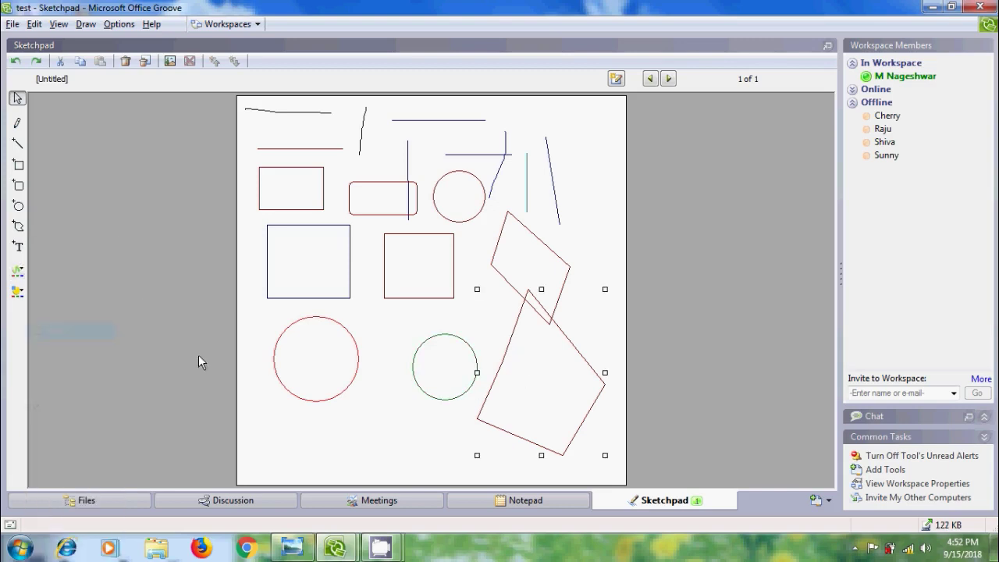
click(22, 270)
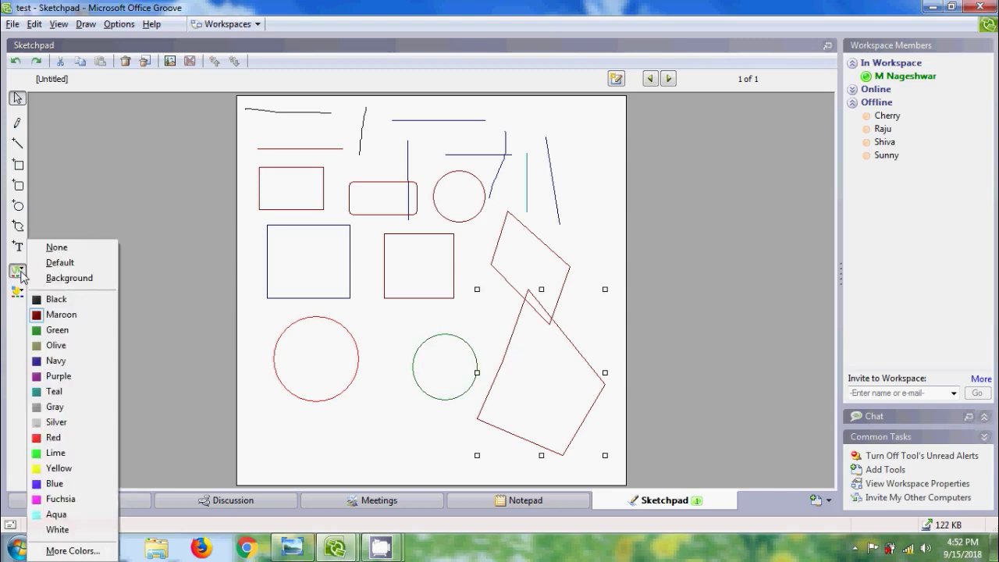
click(76, 345)
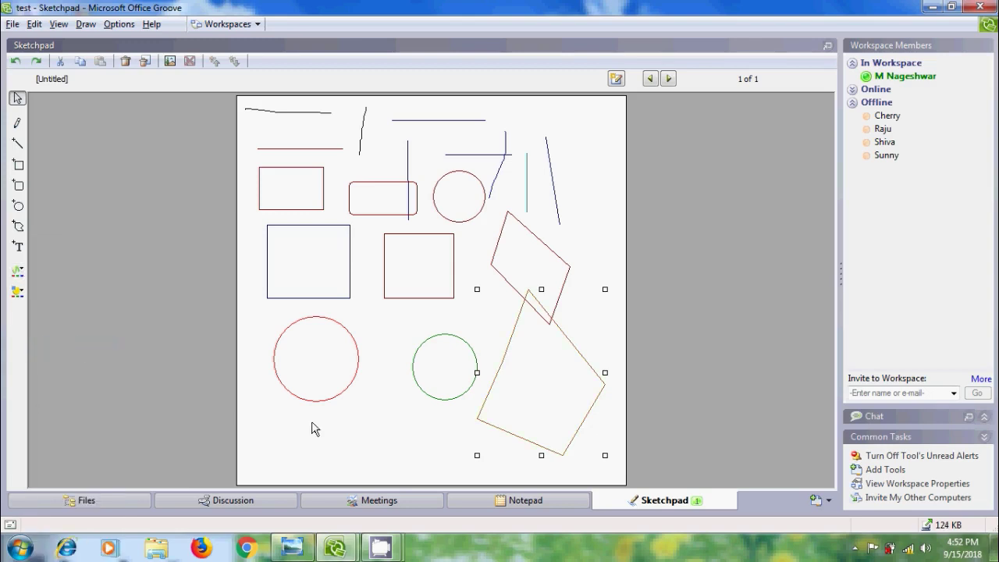
- Fill the large quadrilateral green and the left circle teal
click(21, 293)
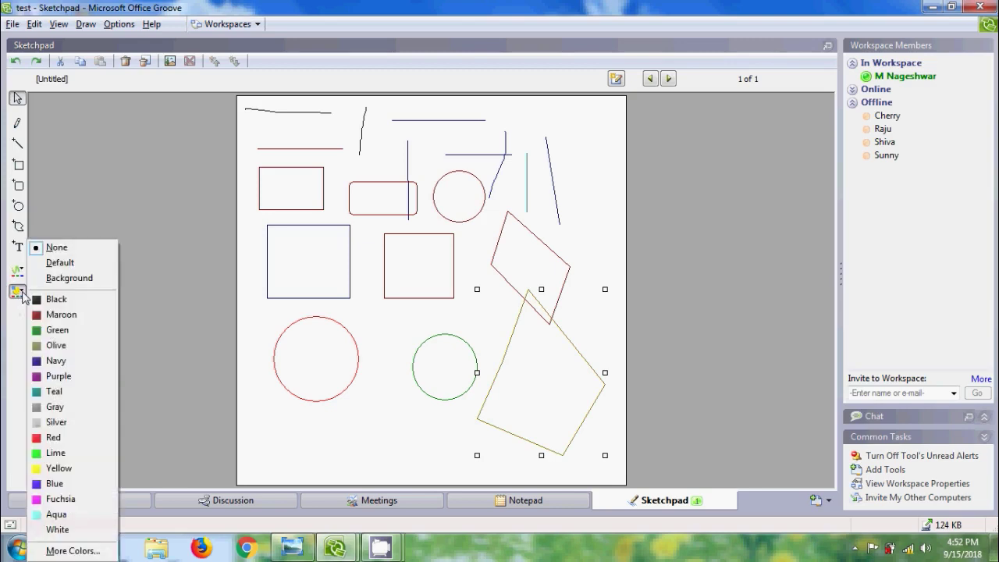
click(64, 331)
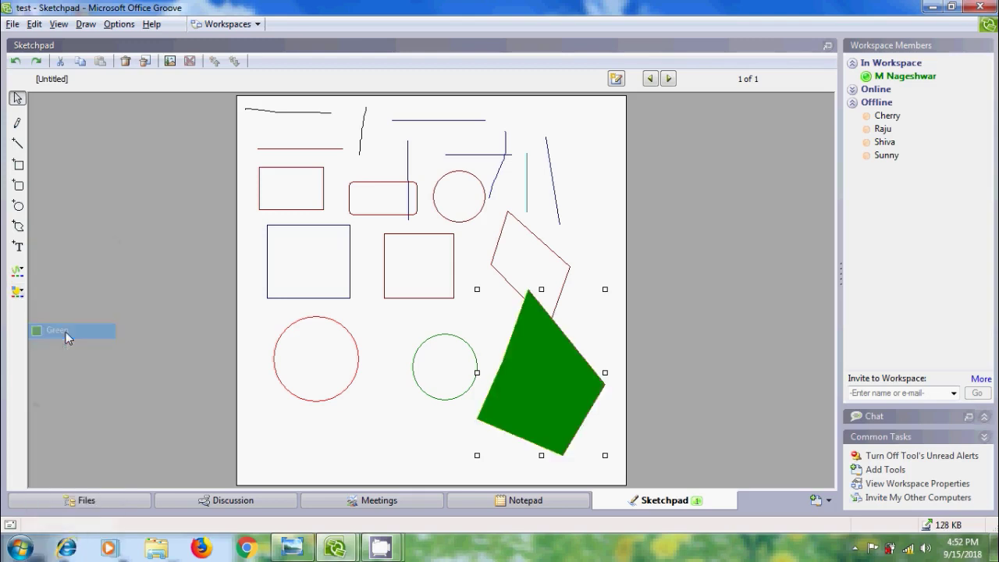
click(358, 360)
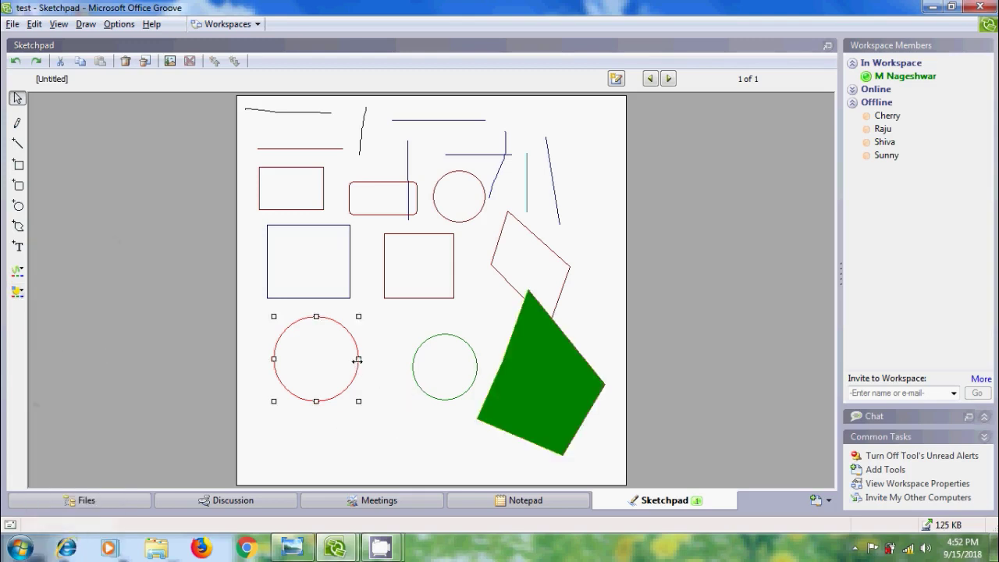
click(21, 292)
click(61, 394)
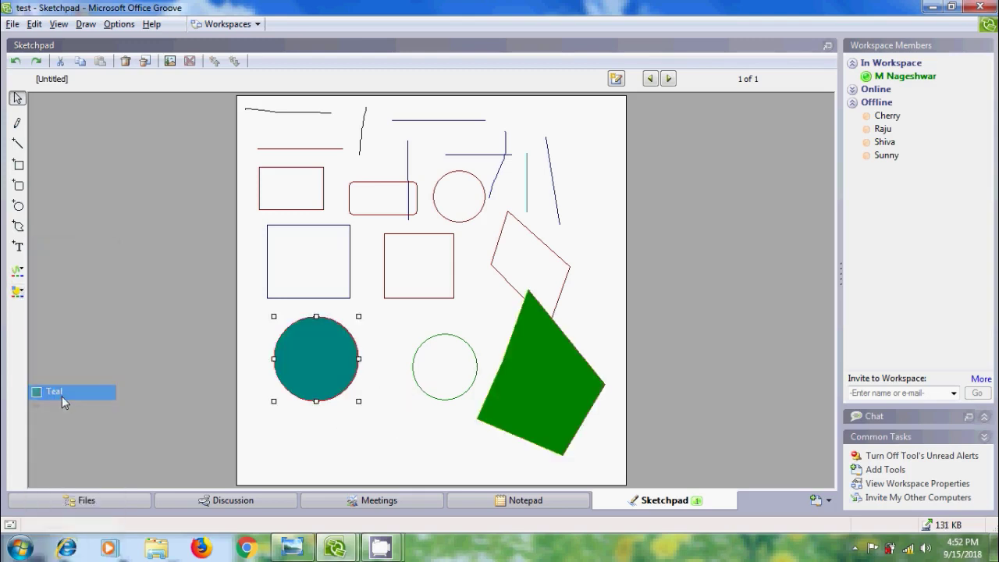
- Fill the right circle gray and the navy-outlined square lime
click(424, 342)
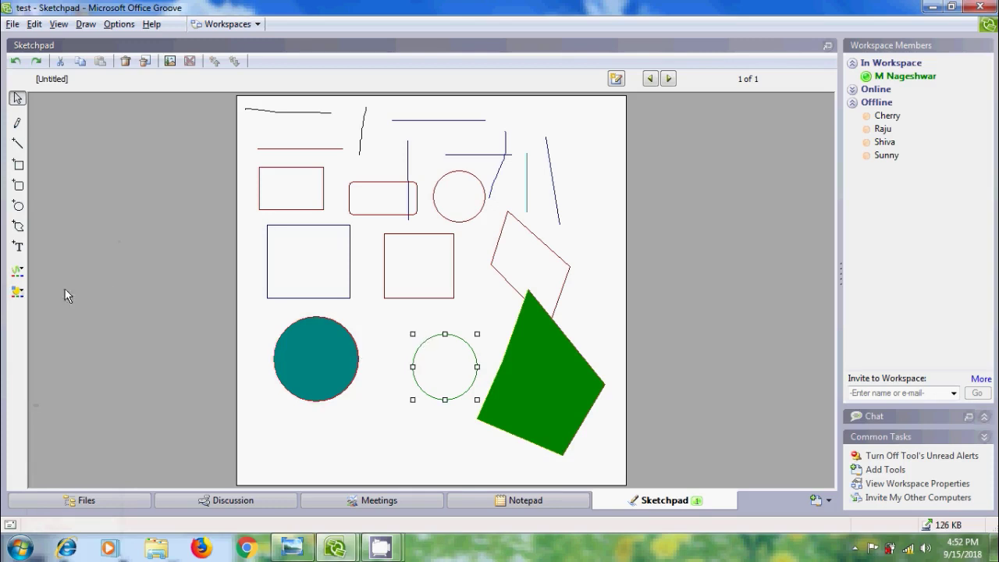
click(24, 293)
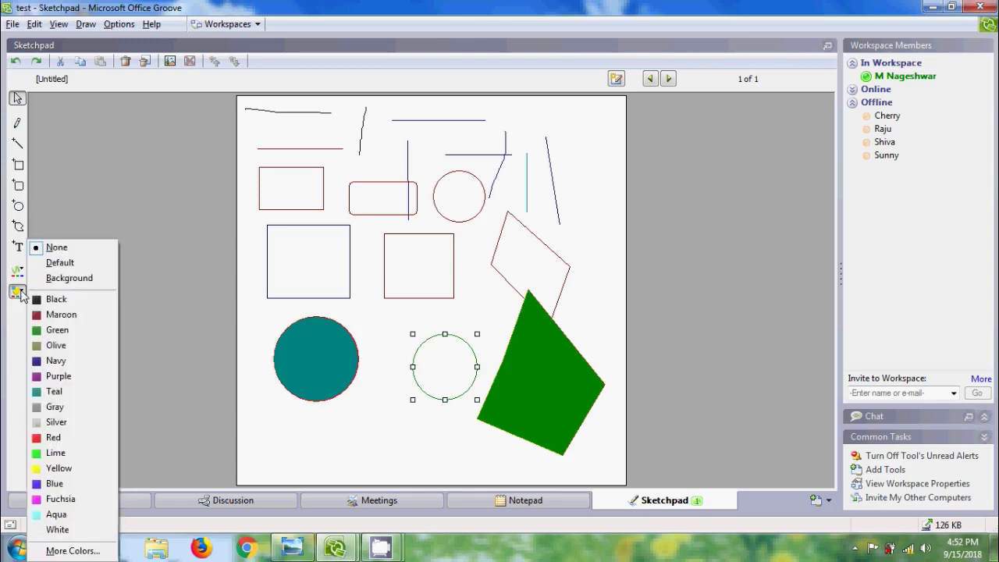
click(78, 412)
click(298, 298)
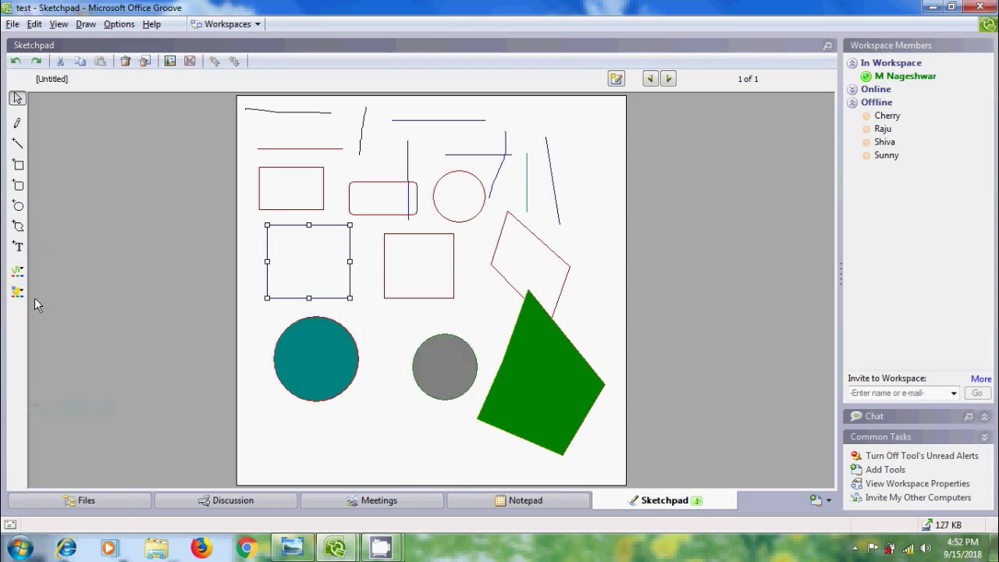
click(17, 292)
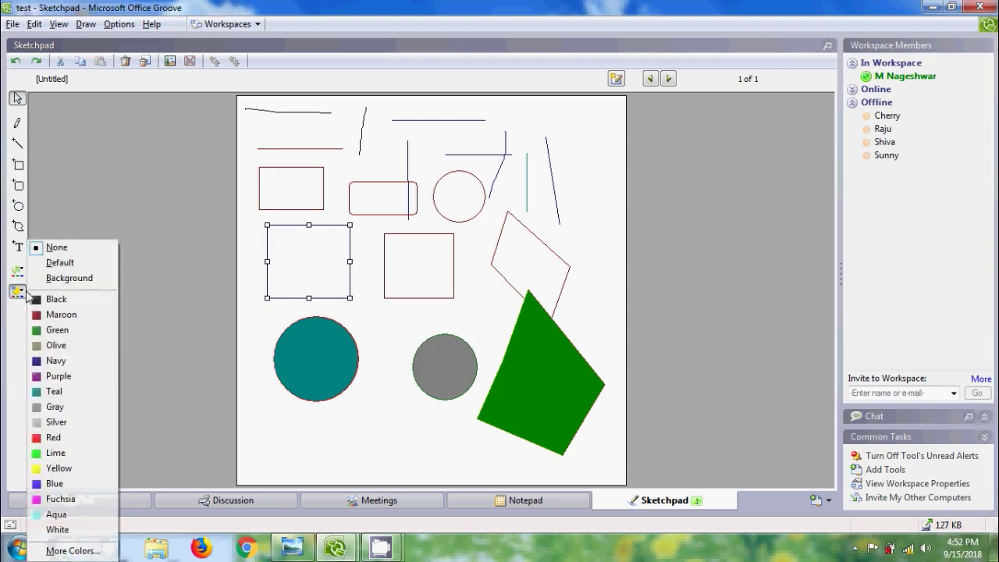
click(68, 453)
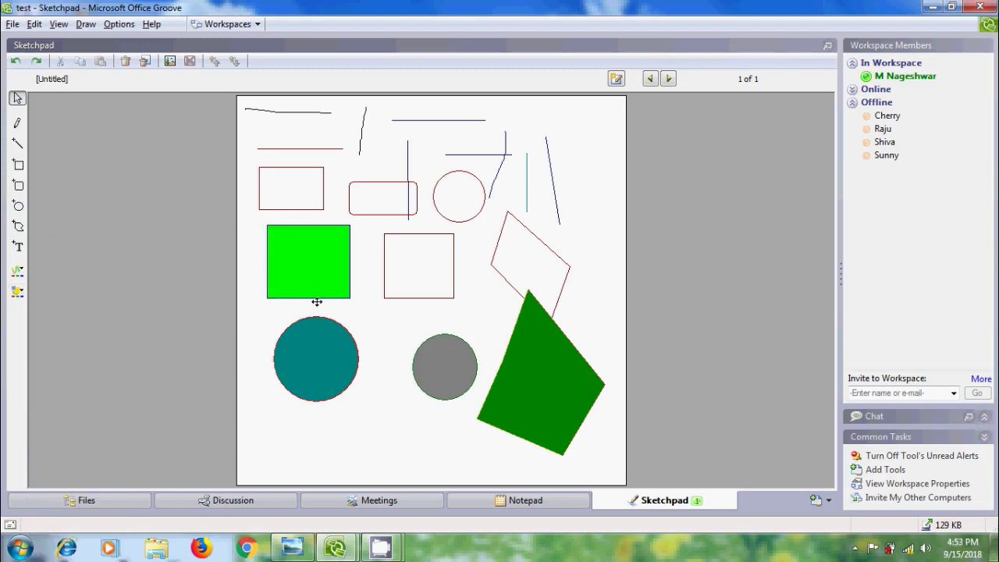
- Open More Colors for the lime square's outline and cancel without changes
click(320, 298)
click(22, 271)
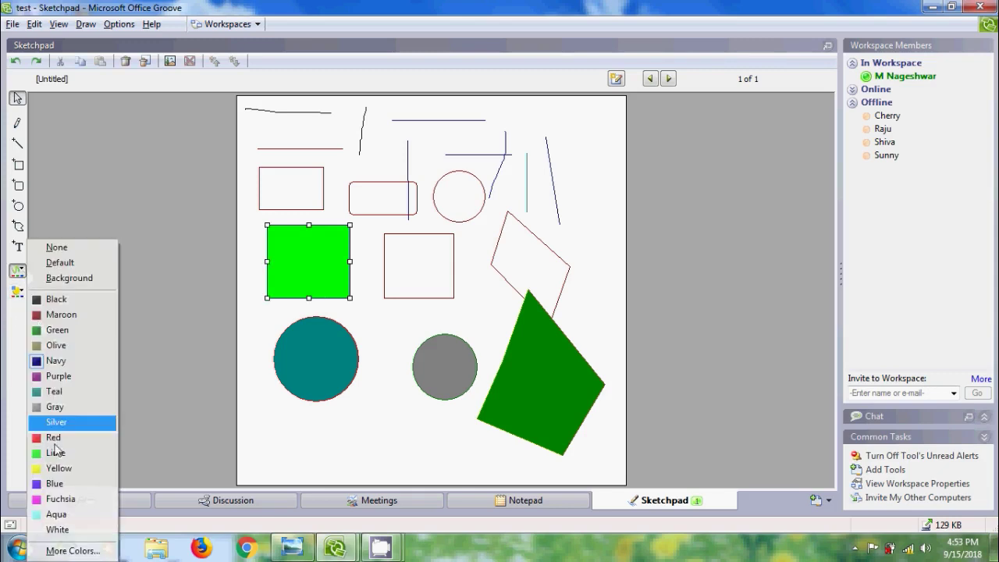
click(83, 550)
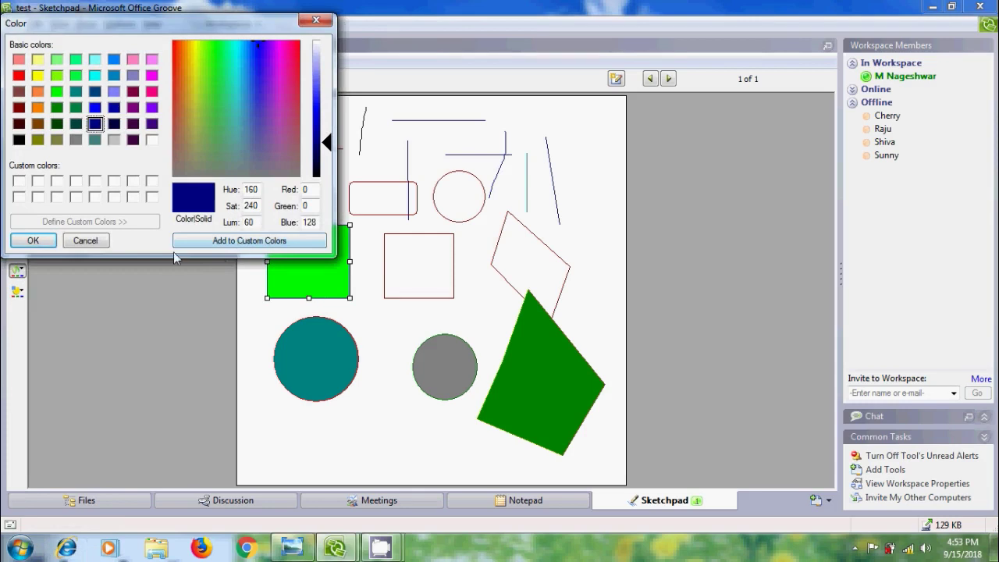
click(104, 241)
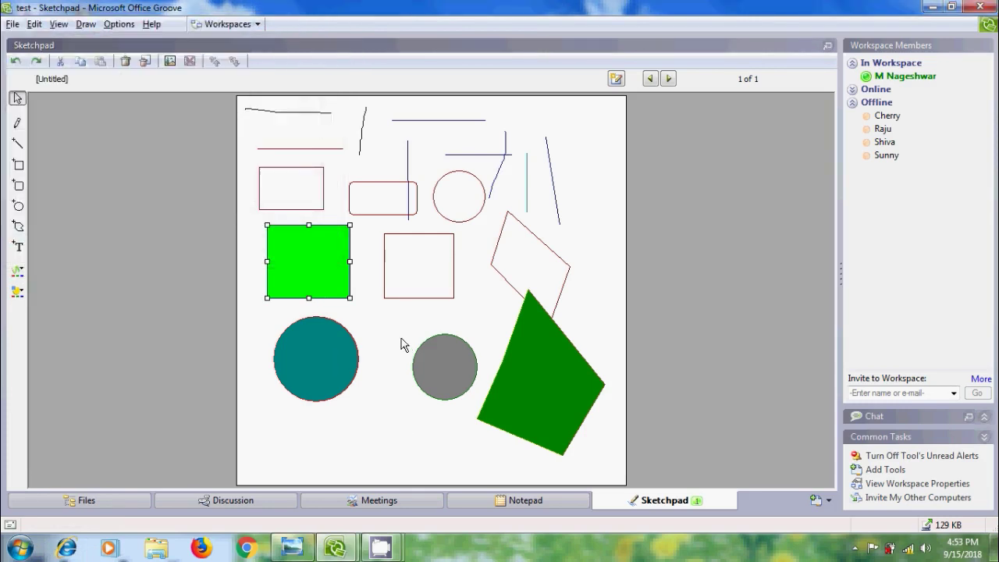
- Replace the first page's [Untitled] title with a member's name
click(48, 82)
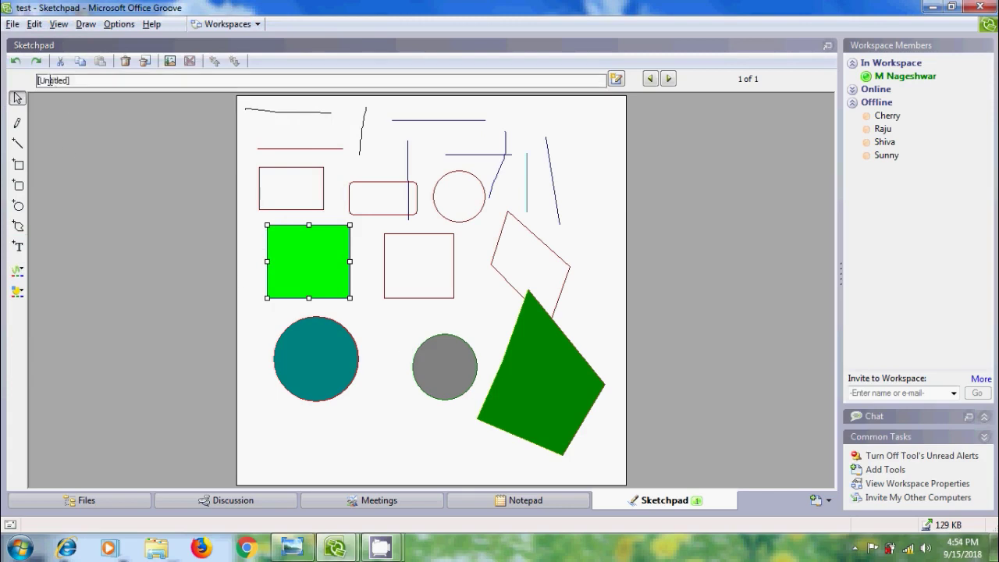
key(ctrl+a)
key(BackSpace)
text(Cherry)
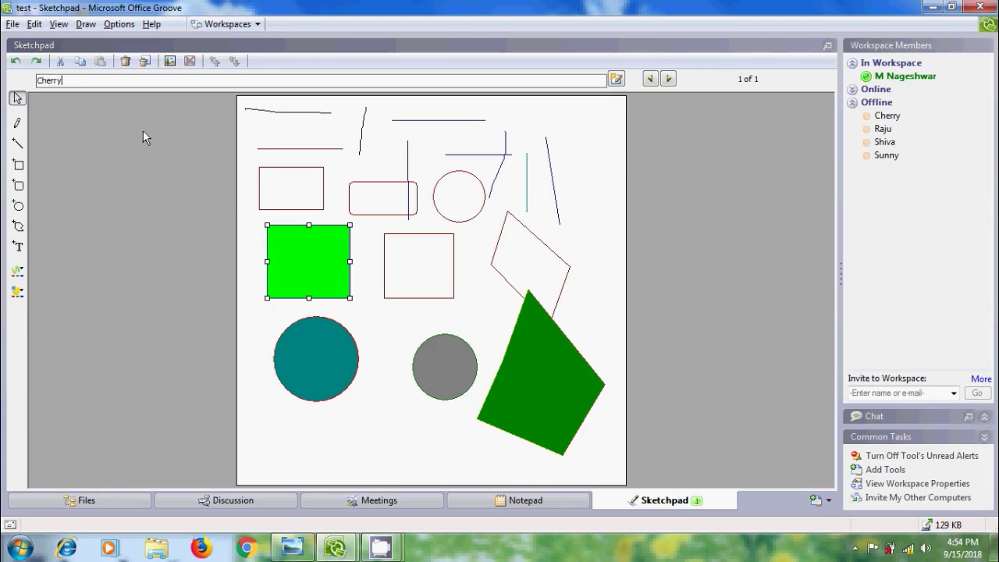
- Add a blank second page and title it with the same name followed by 1
click(619, 79)
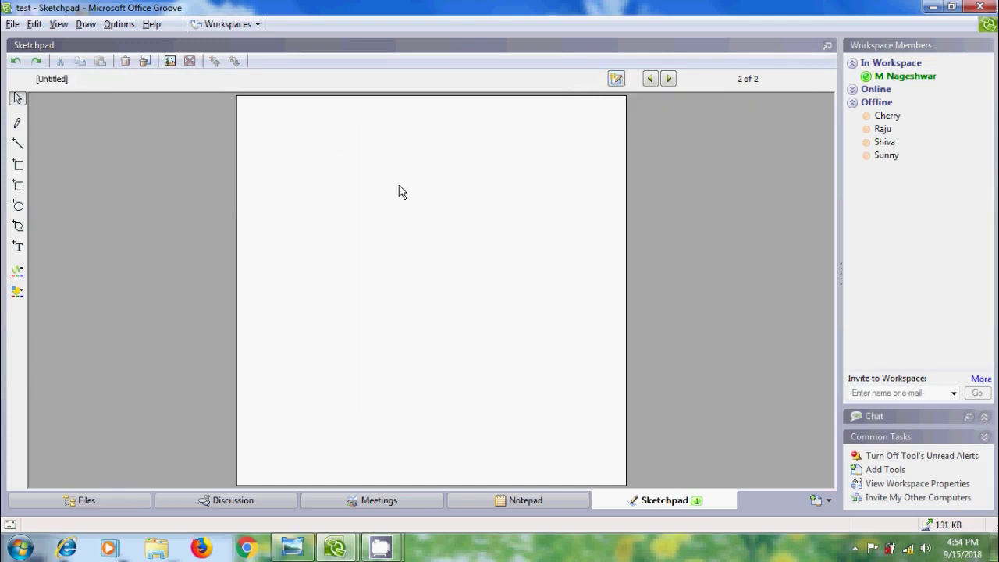
click(40, 82)
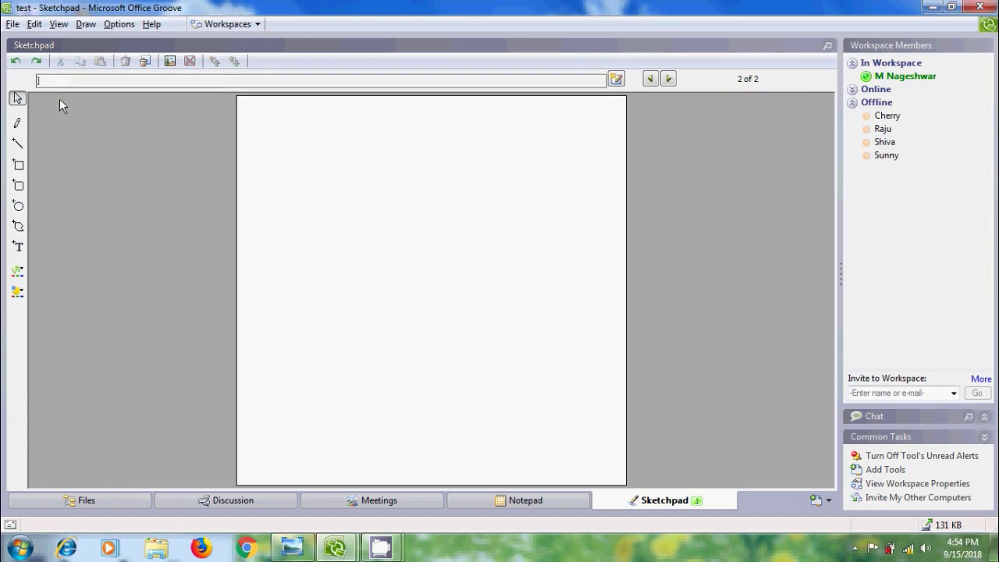
text(Cher)
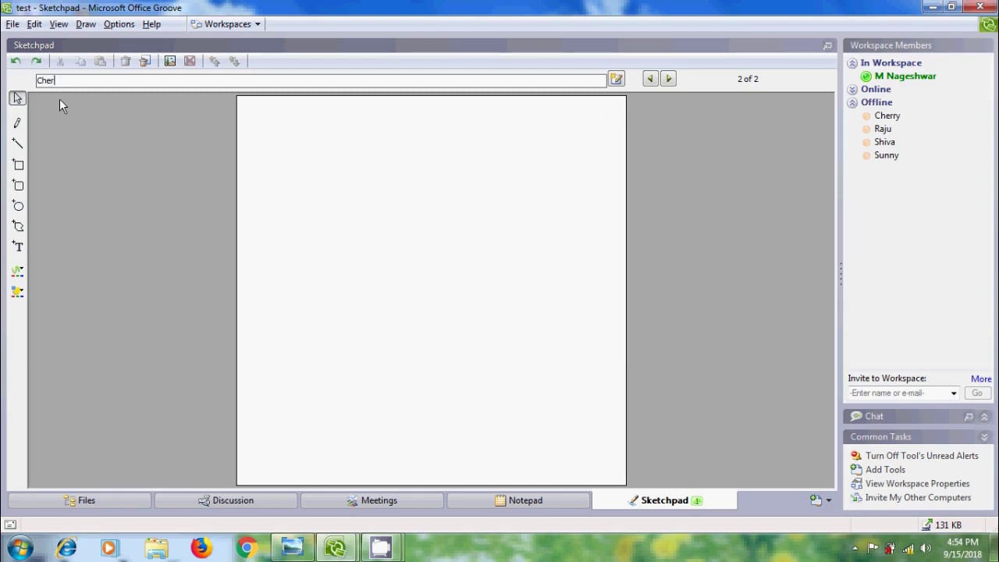
text(ry1)
- Draw a text box at the top-left of page 2 and type a short note line
click(18, 246)
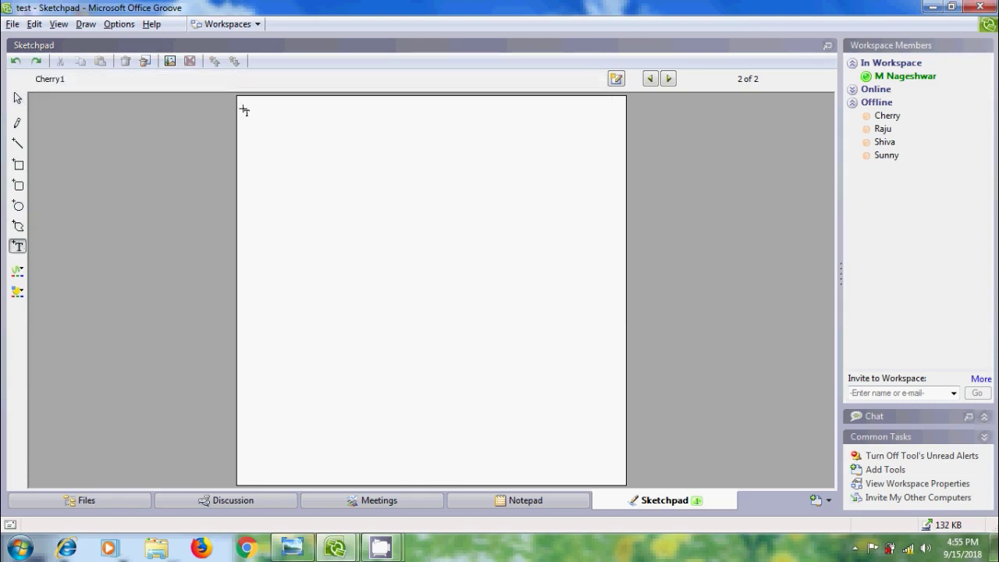
drag(244, 111, 378, 180)
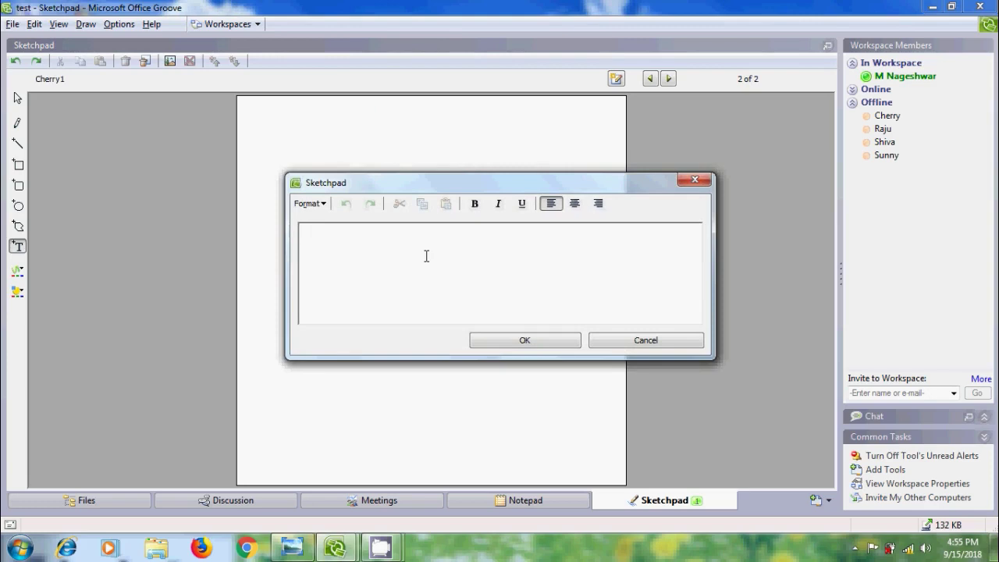
text(Cherry itbird143.)
- Select all the note text and bring up Format > Font > More Fonts…
drag(373, 230, 277, 226)
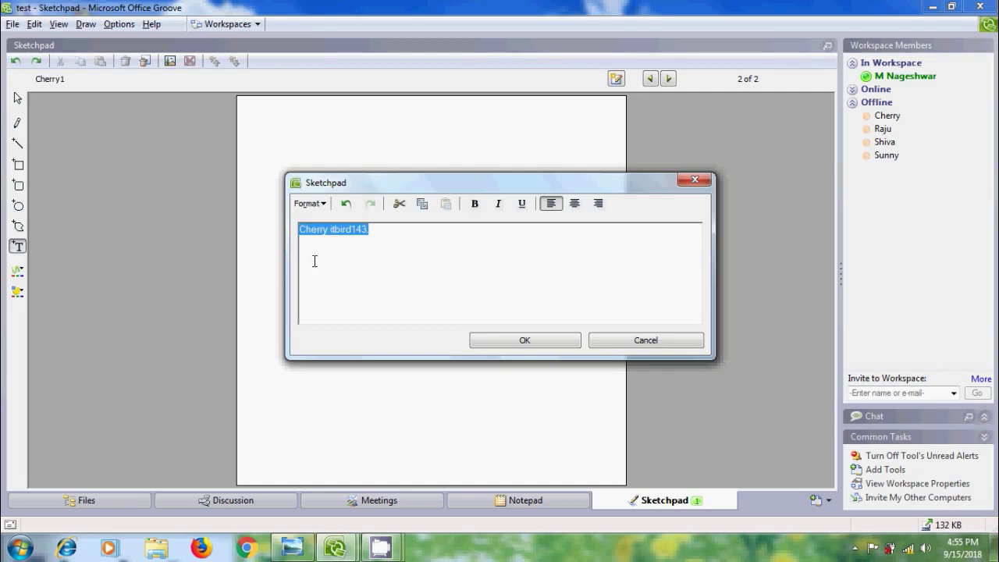
click(323, 204)
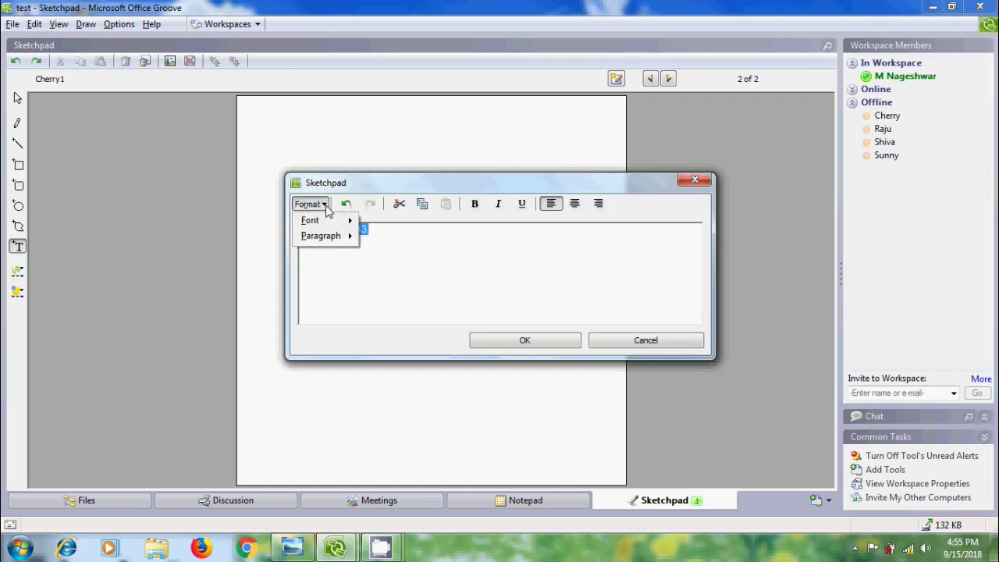
mouse_move(334, 223)
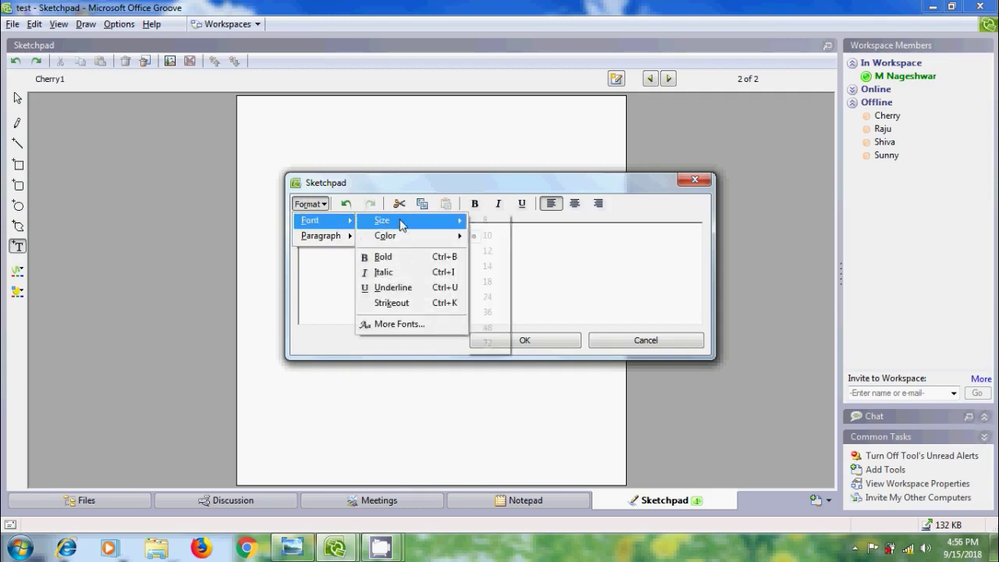
mouse_move(412, 237)
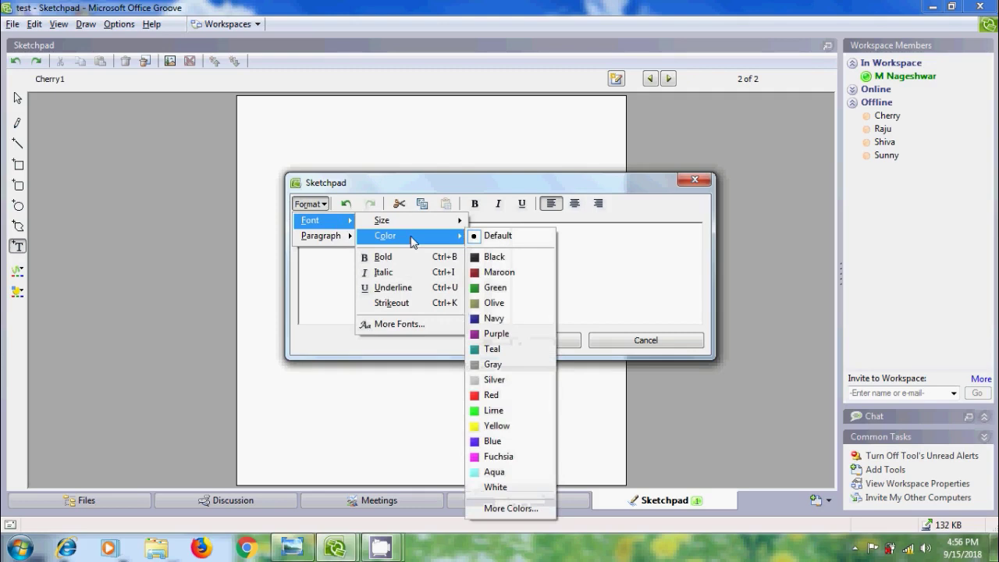
- Set the note text's font colour to Navy in the full font settings
click(437, 325)
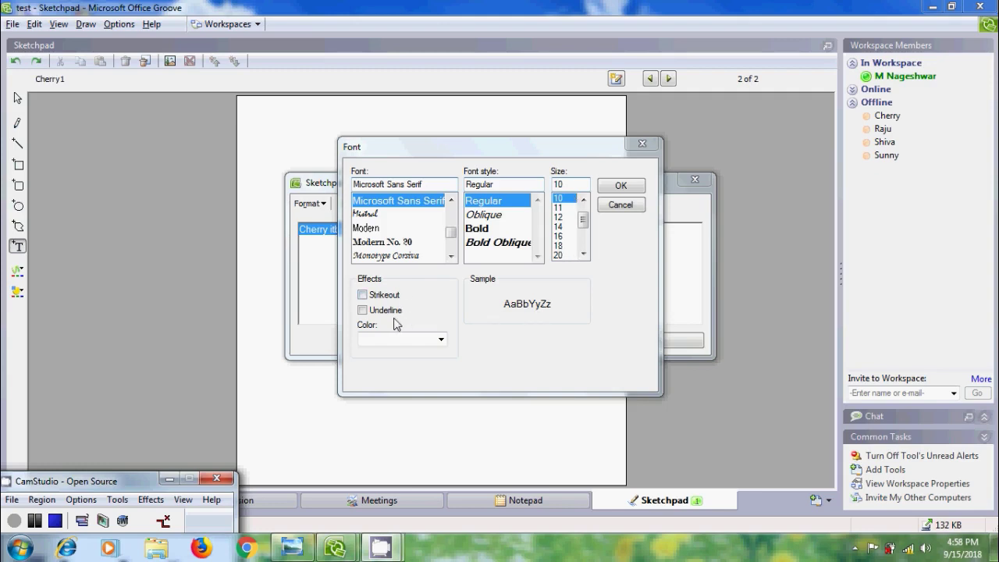
click(442, 339)
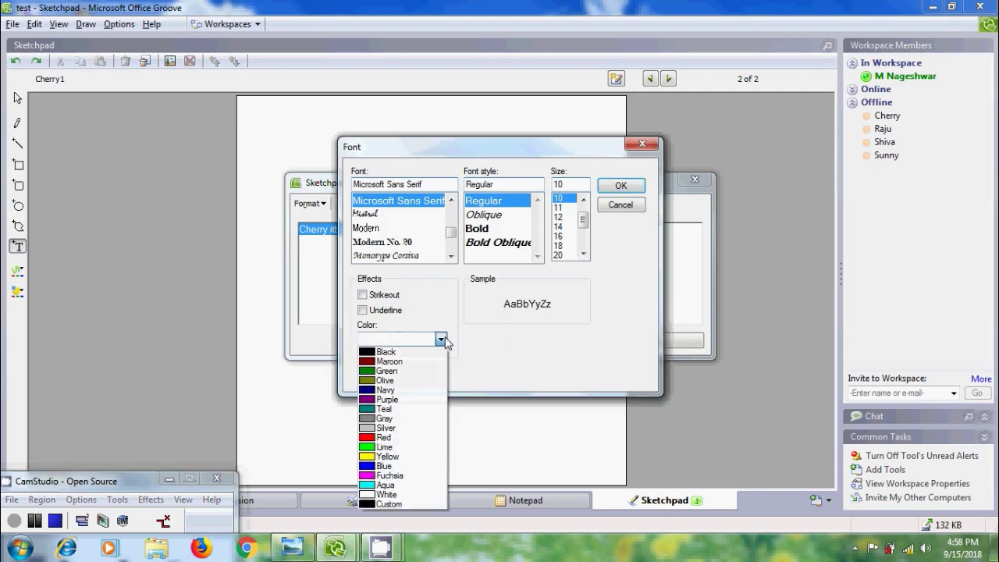
click(414, 390)
click(620, 185)
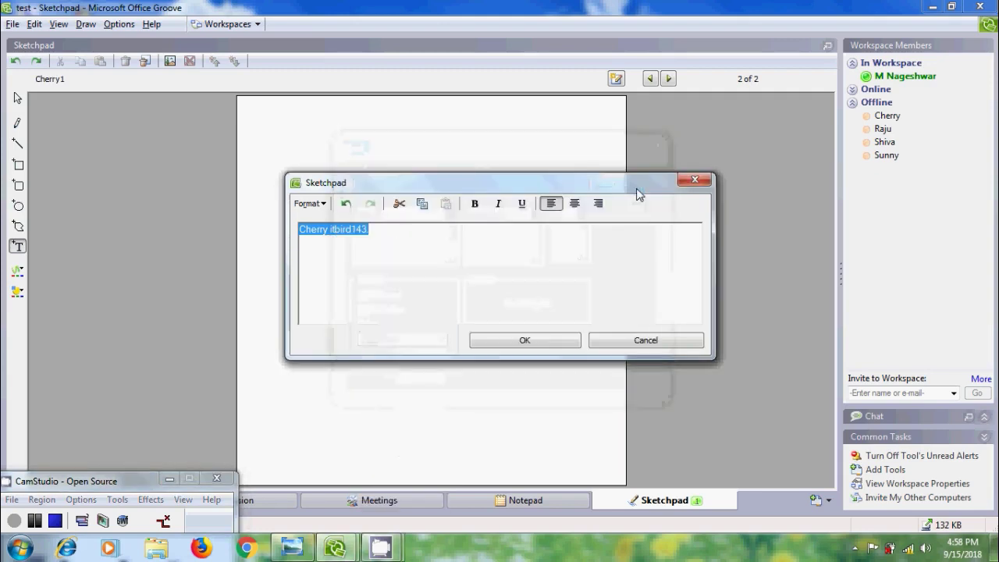
- Decrease the note text's paragraph indent via Format > Paragraph
click(383, 242)
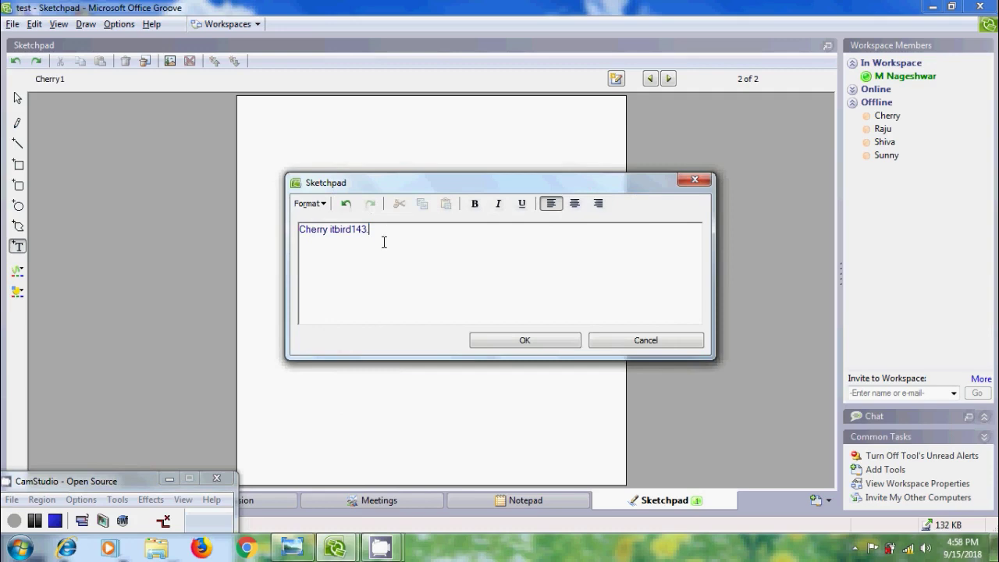
click(316, 203)
mouse_move(337, 240)
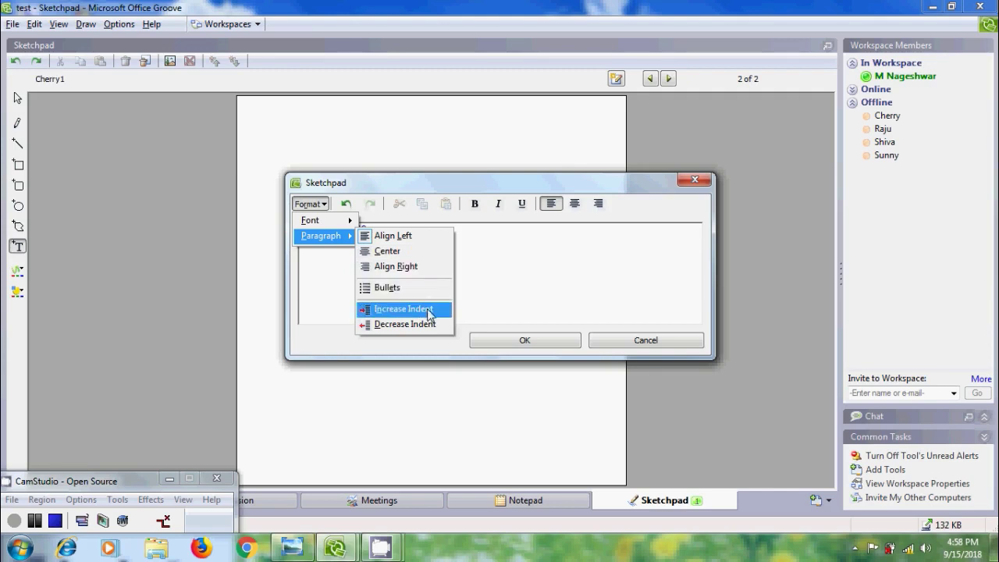
click(439, 327)
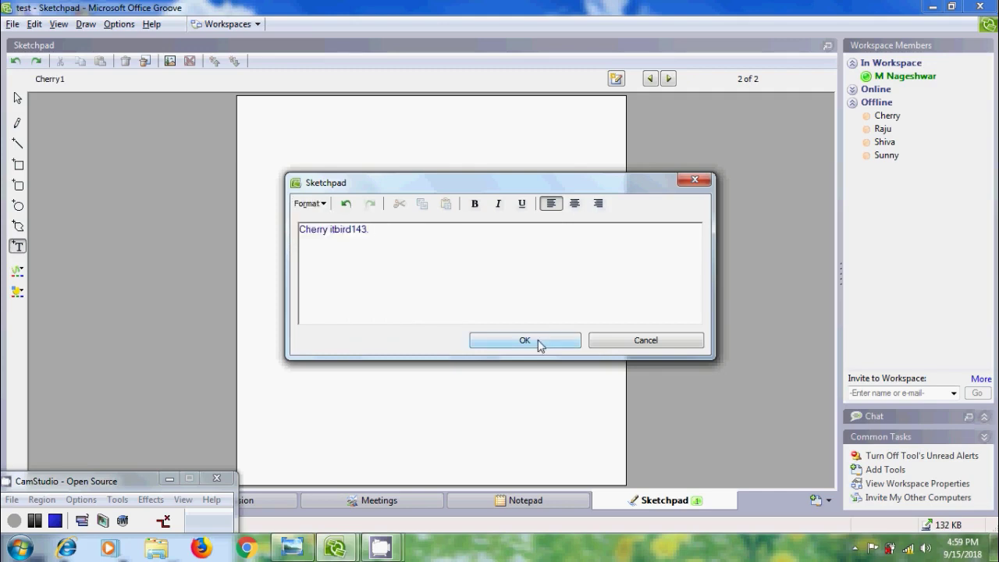
- Place the note on page 2 and reset the green text box's line colour
click(540, 342)
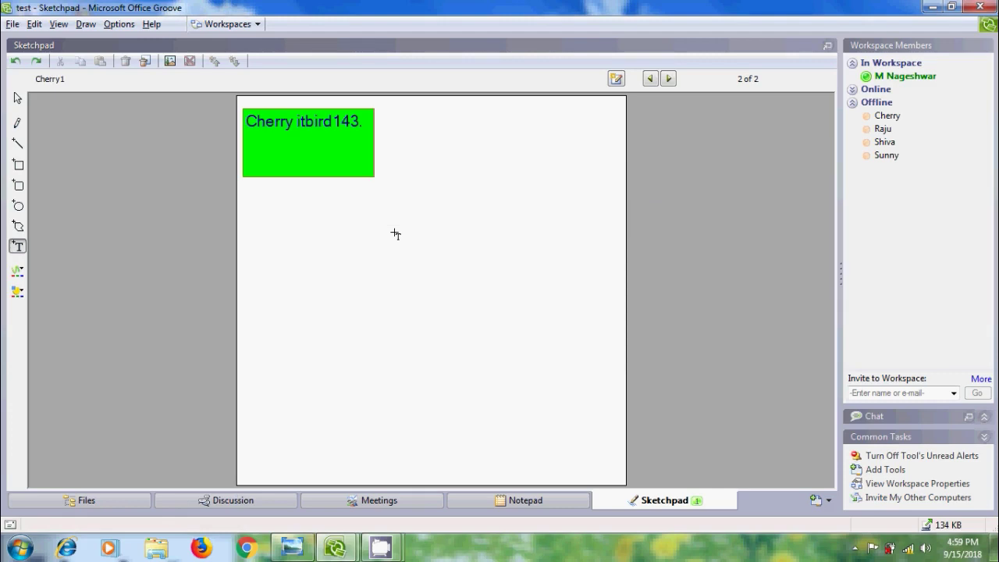
click(17, 98)
click(314, 175)
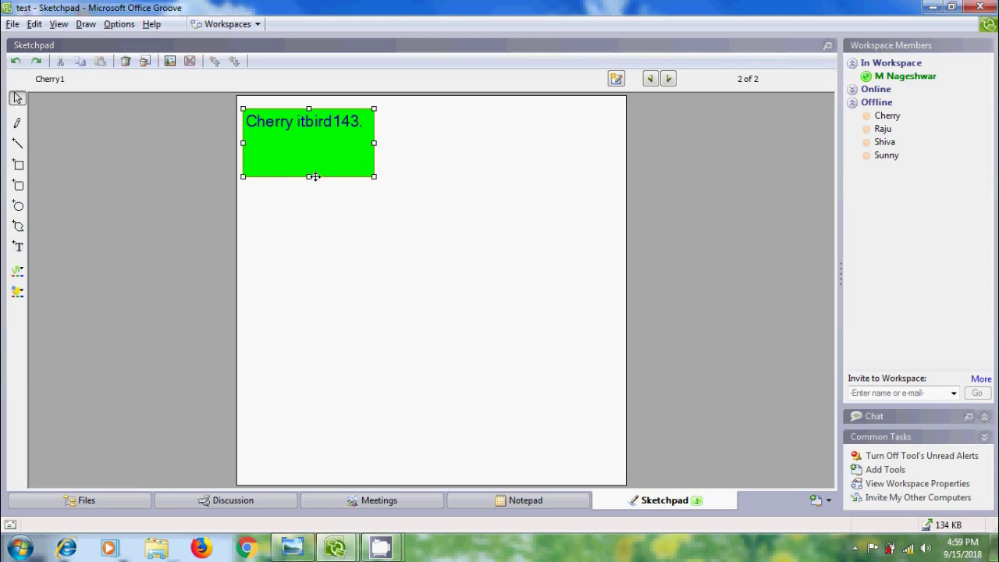
right_click(313, 176)
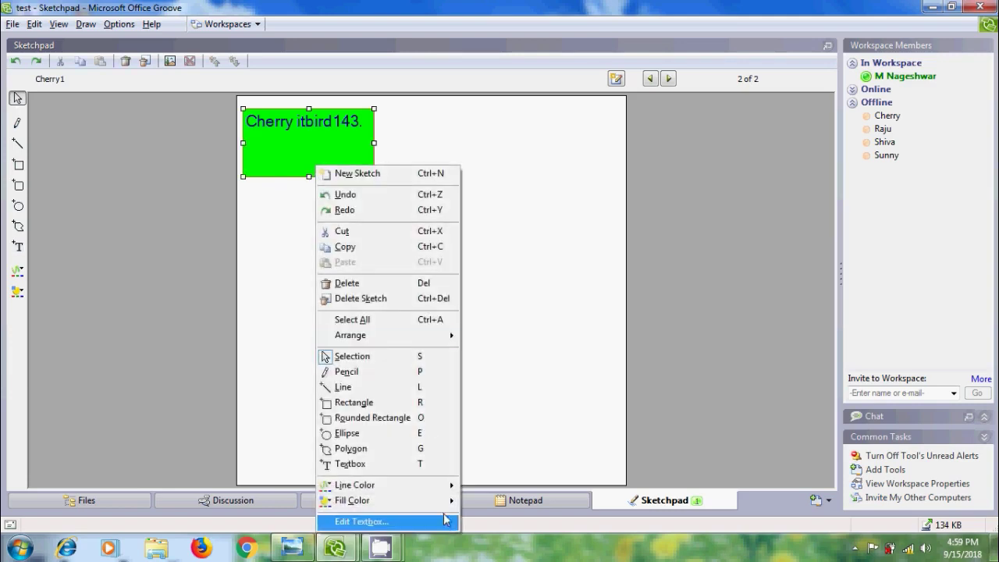
mouse_move(446, 495)
click(539, 194)
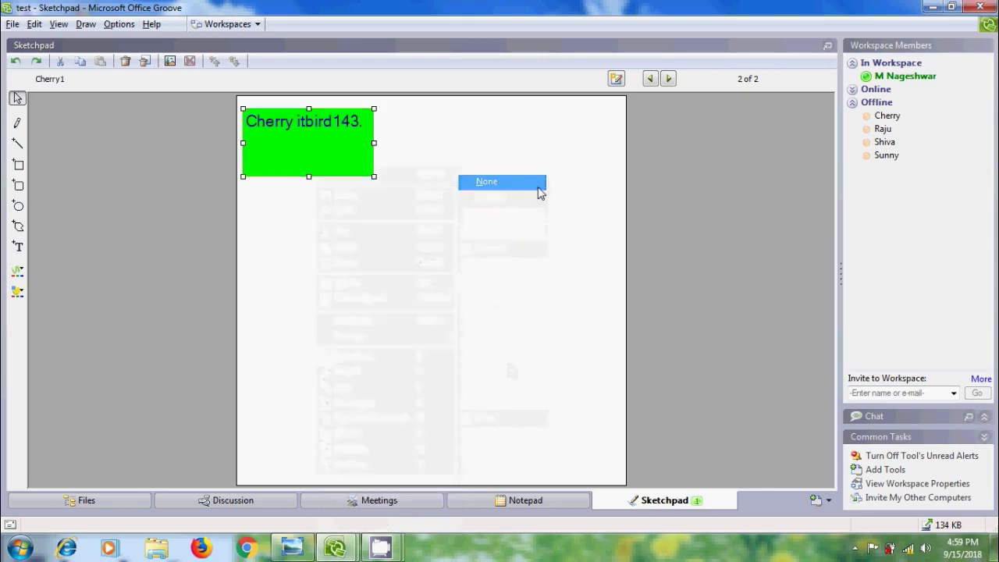
click(366, 198)
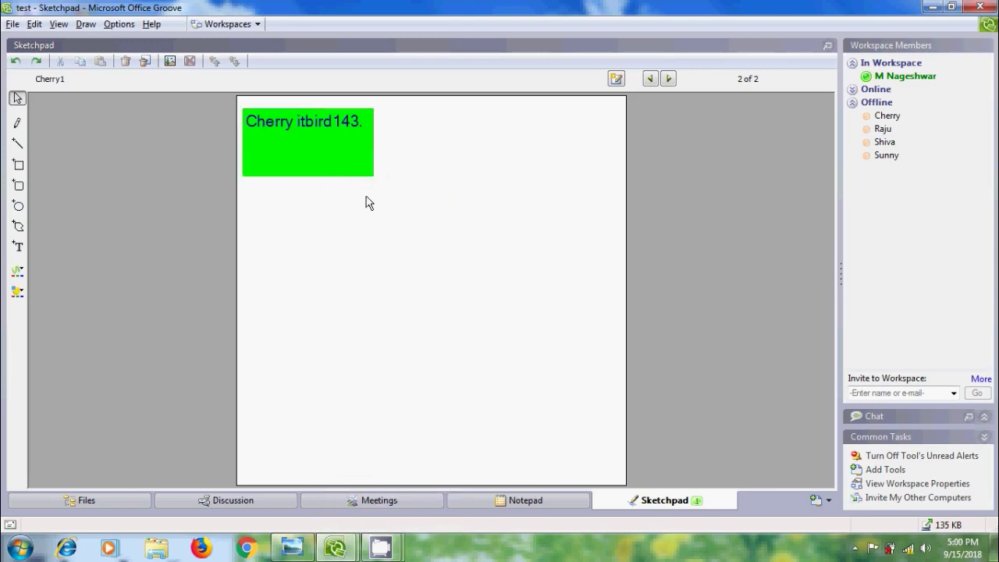
- Append 'Happy' to the end of the green note's text and confirm
double_click(351, 146)
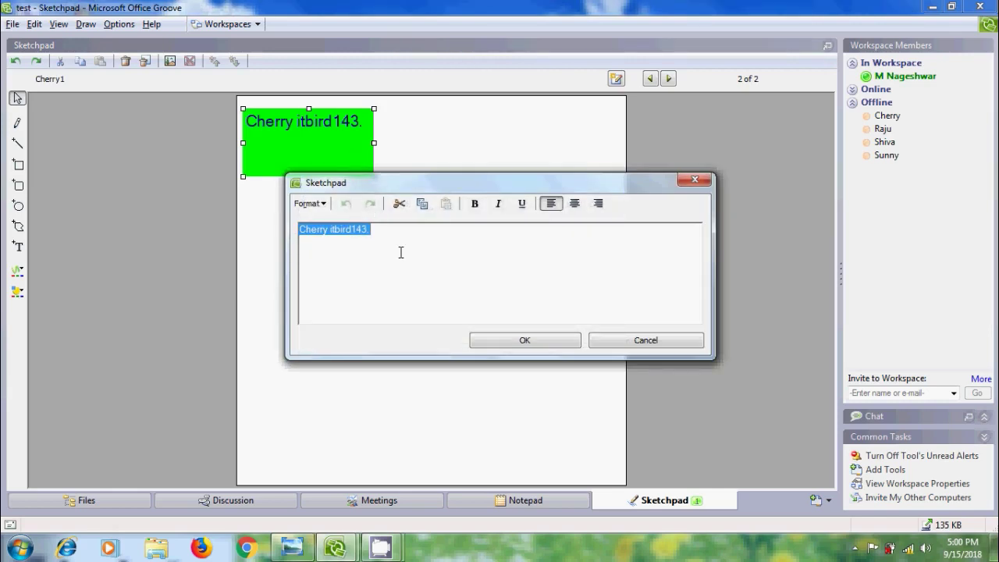
click(381, 229)
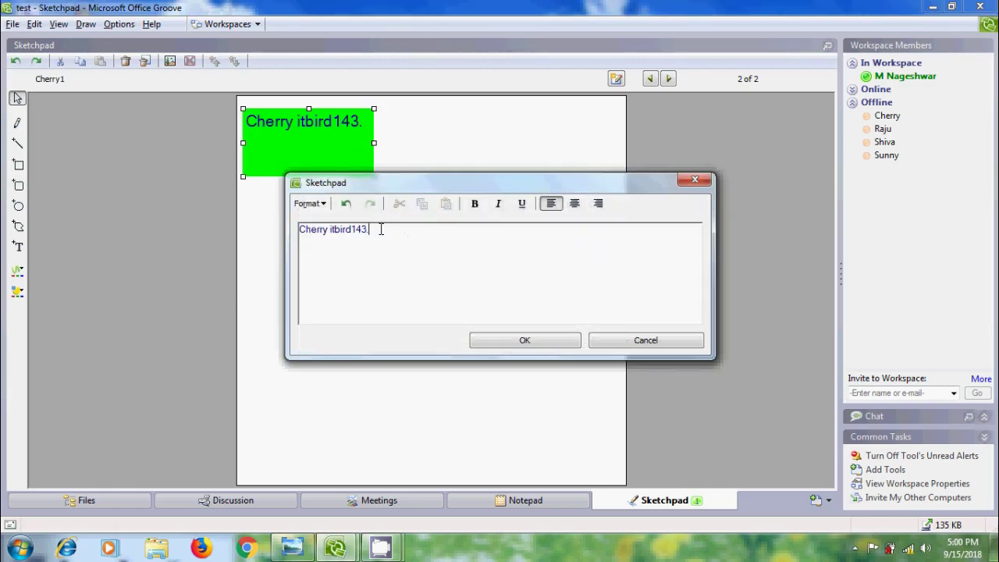
text(Happy.)
click(569, 344)
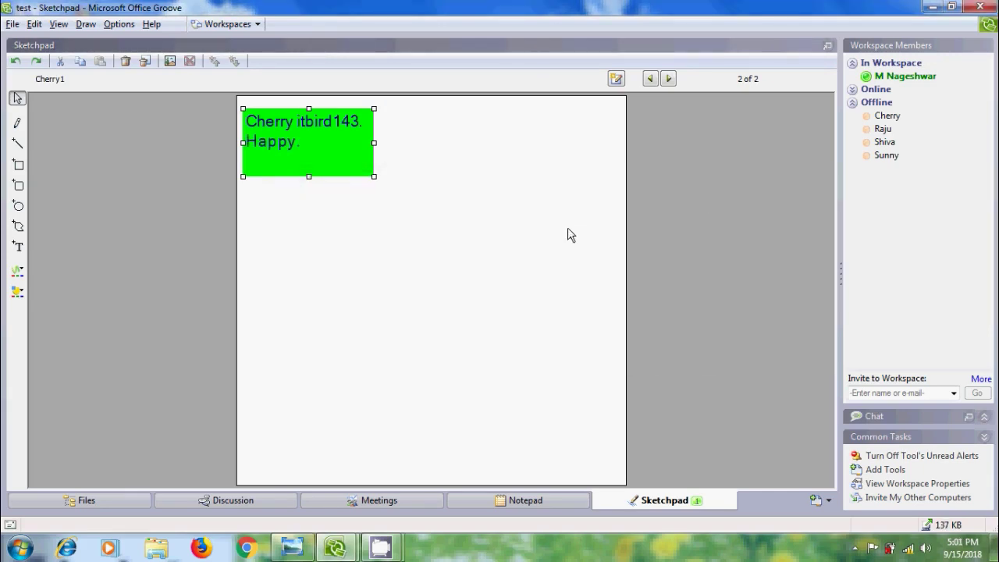
- Go back to sketch page 1 using the page arrows
click(651, 79)
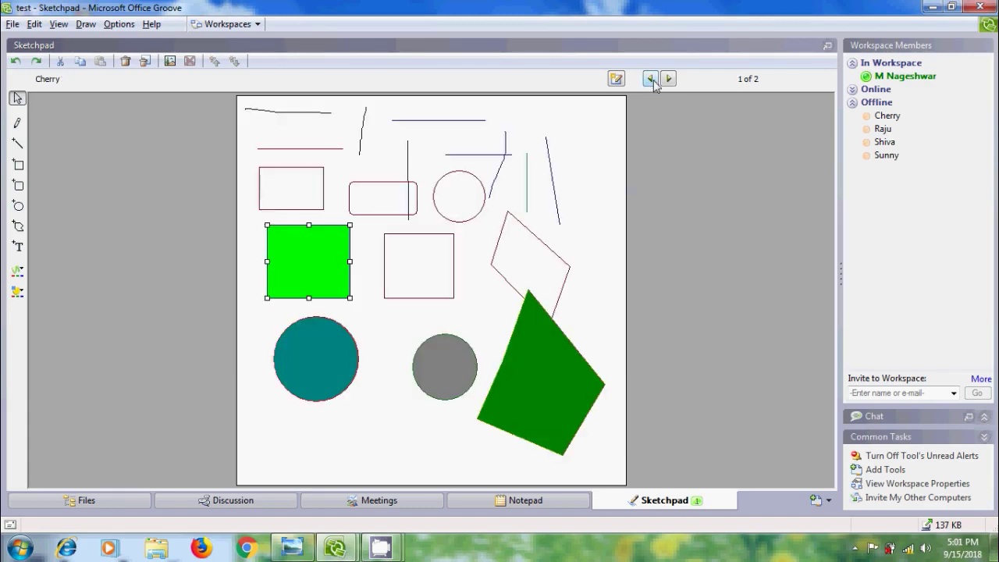
click(669, 78)
click(651, 79)
- Test multi-selection on the squares, diamond, polygon and circles, by Ctrl-click and drag-box
click(427, 232)
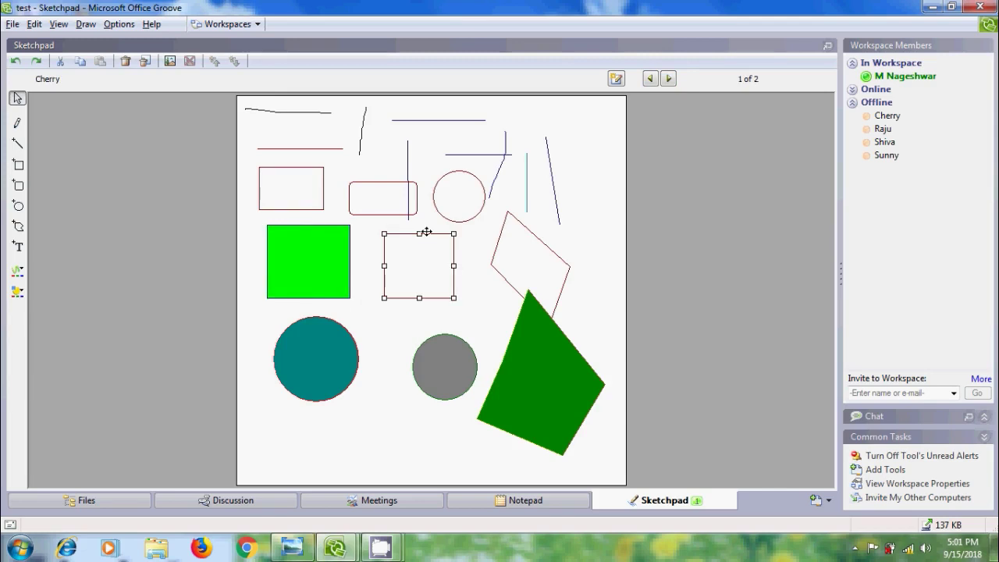
click(336, 252)
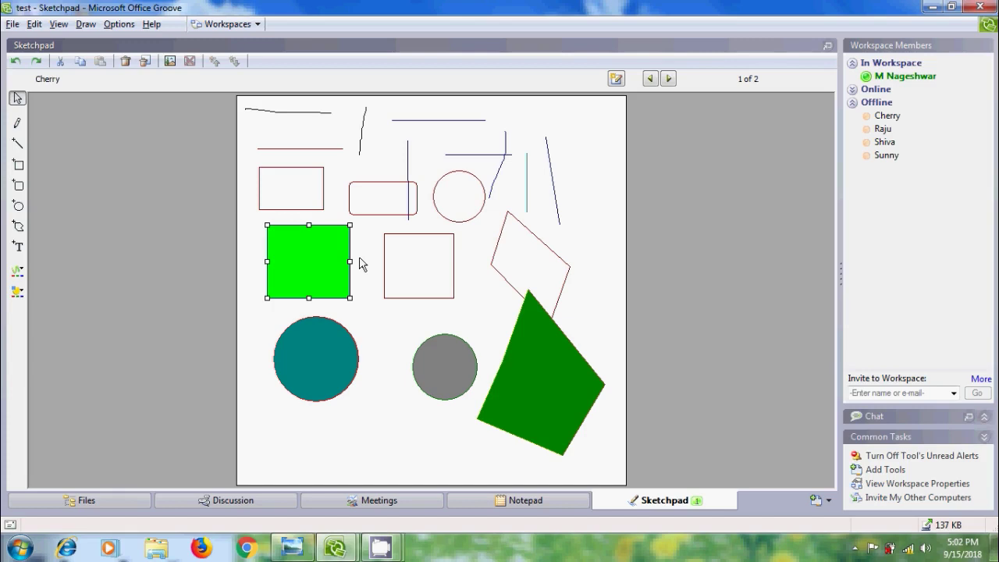
shift+click(433, 233)
shift+click(540, 241)
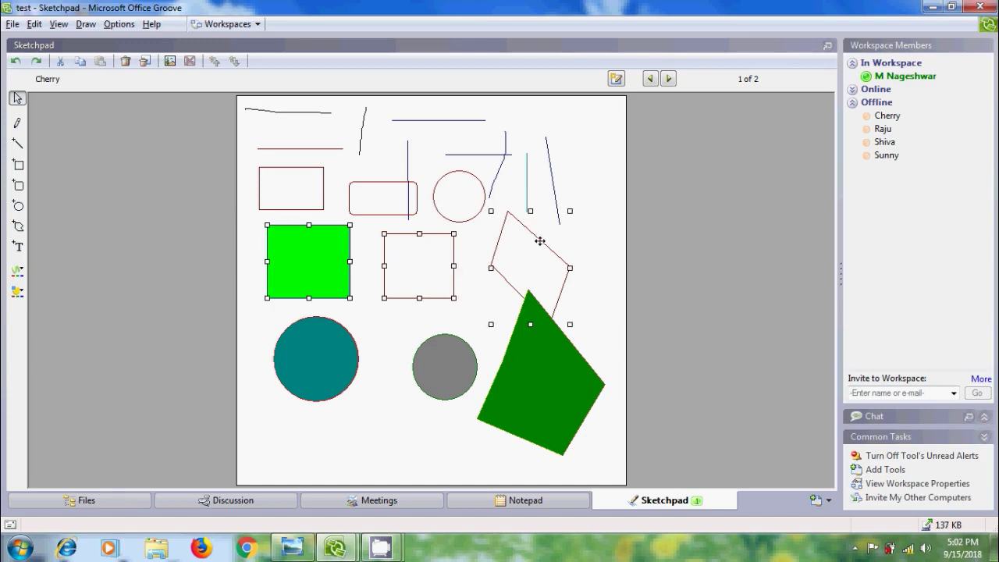
shift+click(562, 335)
shift+click(431, 374)
shift+click(304, 344)
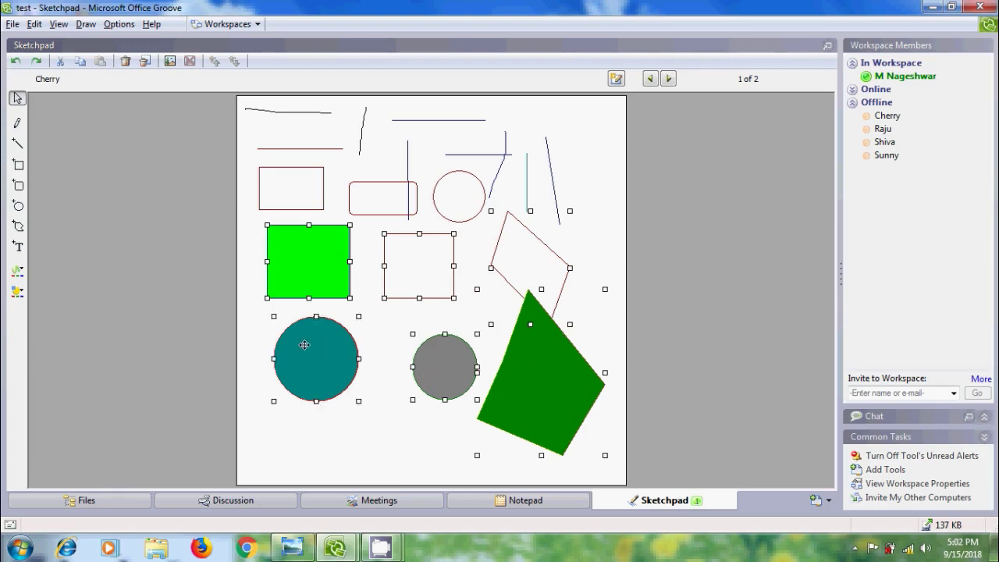
click(354, 438)
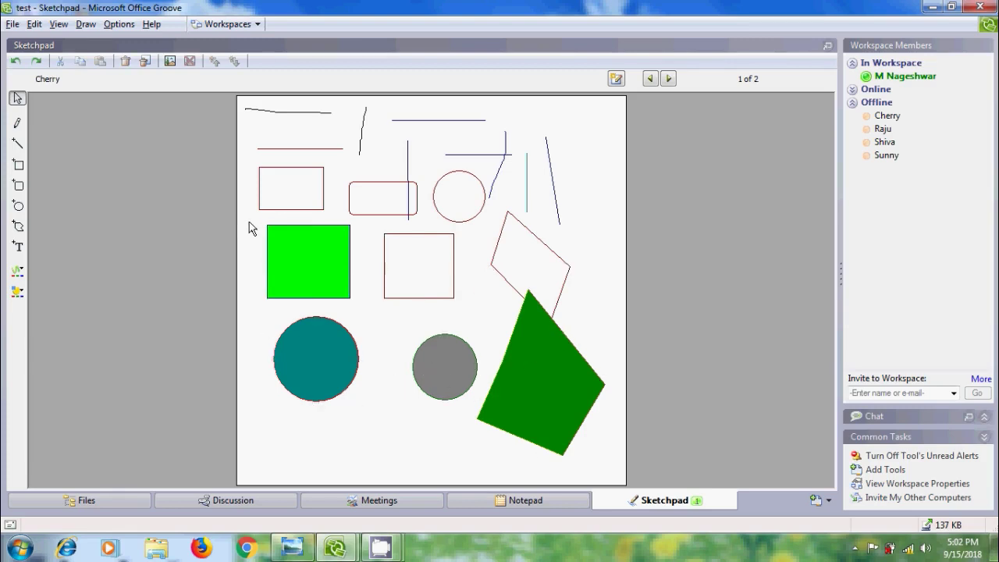
drag(249, 215, 484, 406)
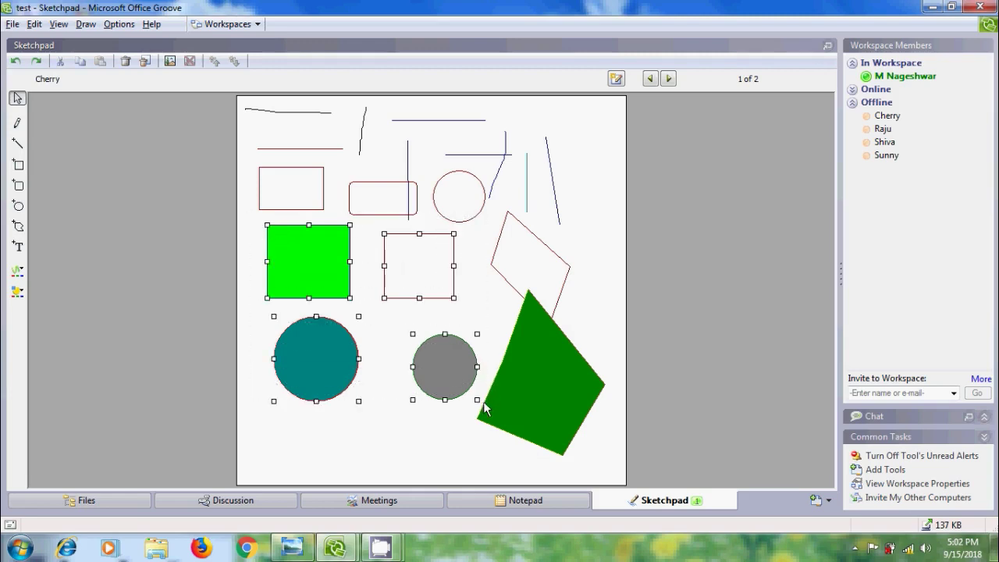
click(346, 460)
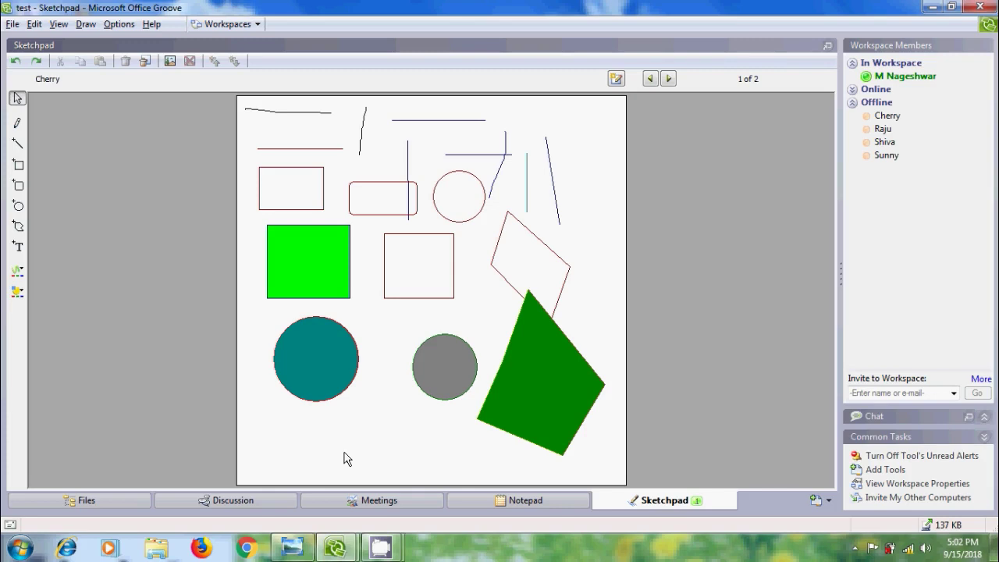
right_click(346, 459)
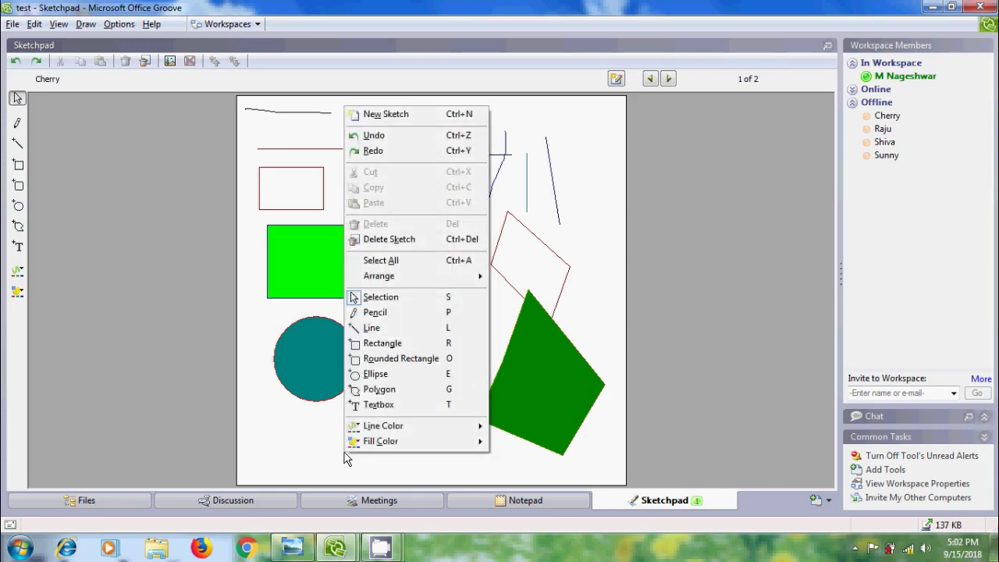
click(382, 260)
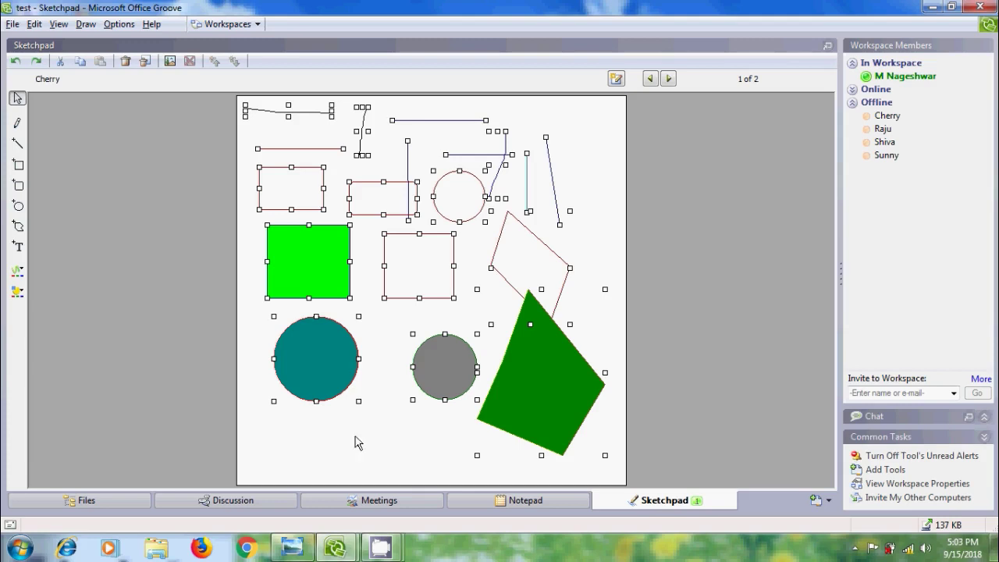
ctrl+click(351, 335)
ctrl+click(425, 361)
ctrl+click(288, 254)
ctrl+click(436, 233)
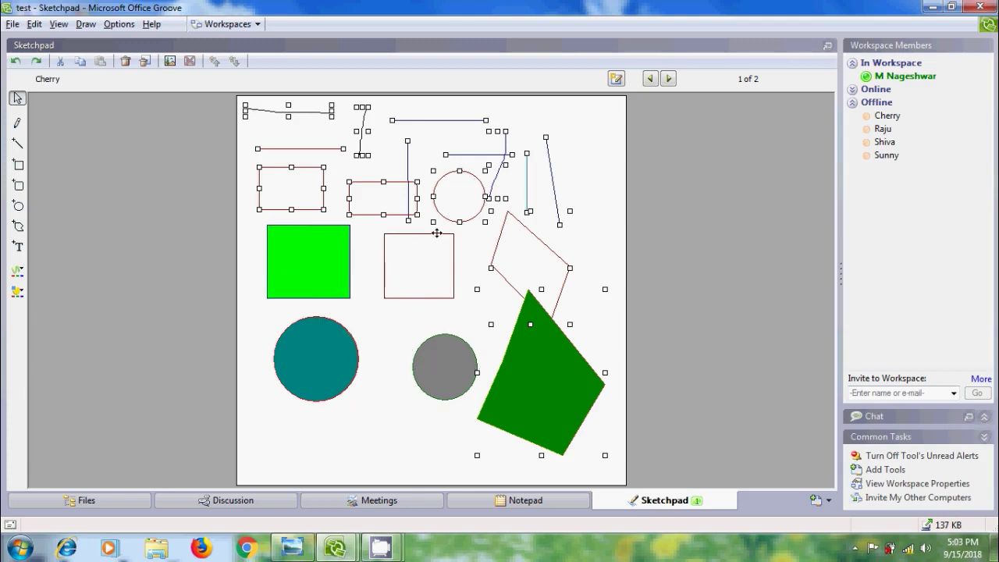
ctrl+click(545, 243)
ctrl+click(560, 364)
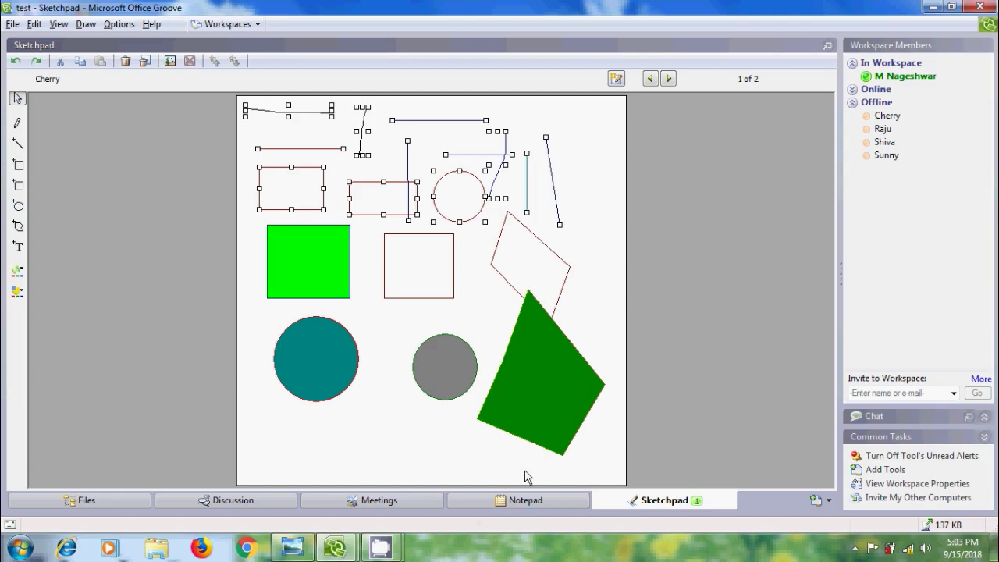
click(424, 462)
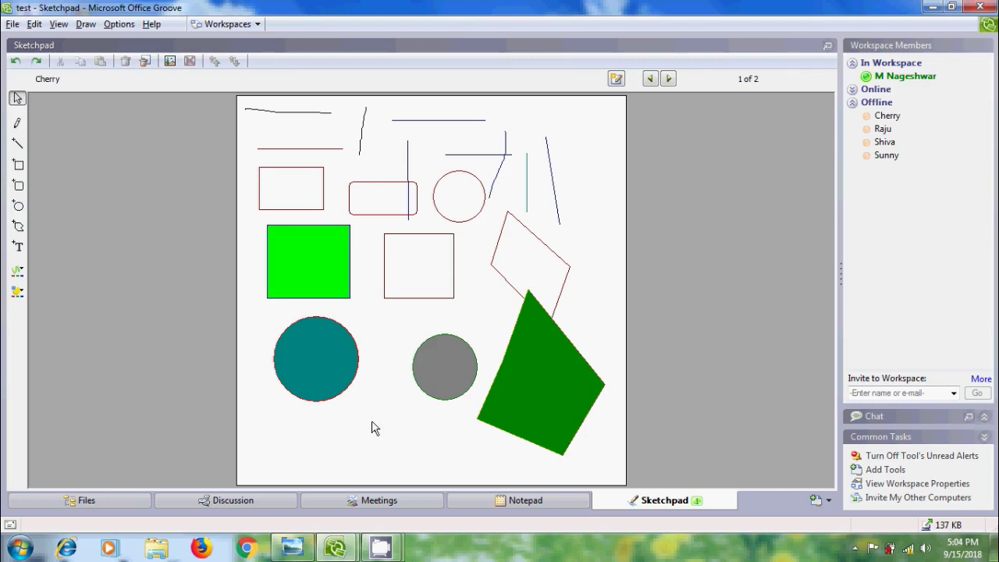
- Reposition the shapes: green square beside the teal circle, outline square to the upper right
click(317, 267)
drag(316, 265, 397, 413)
click(278, 364)
drag(293, 357, 275, 261)
click(454, 270)
drag(445, 233, 583, 128)
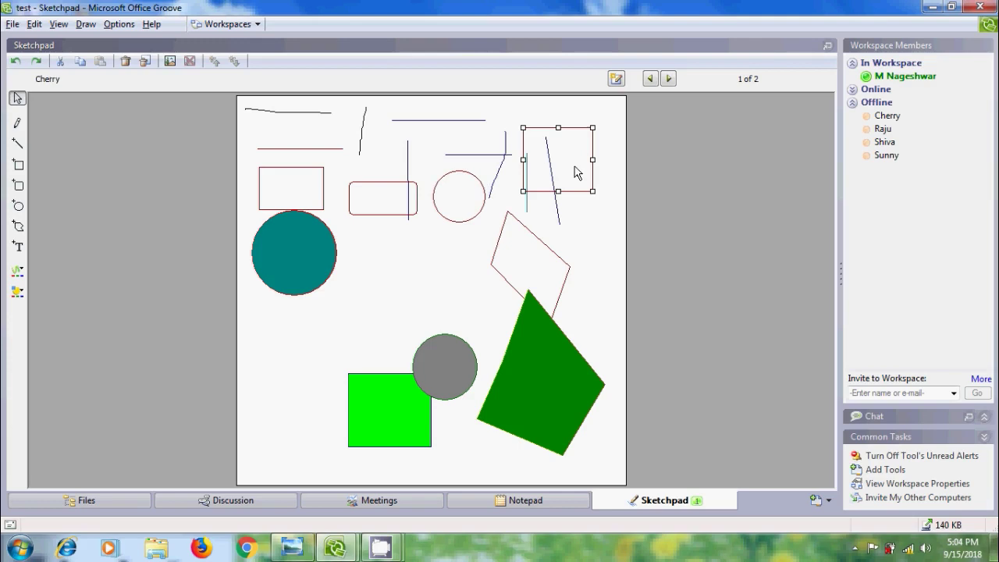
drag(382, 406, 386, 302)
click(393, 364)
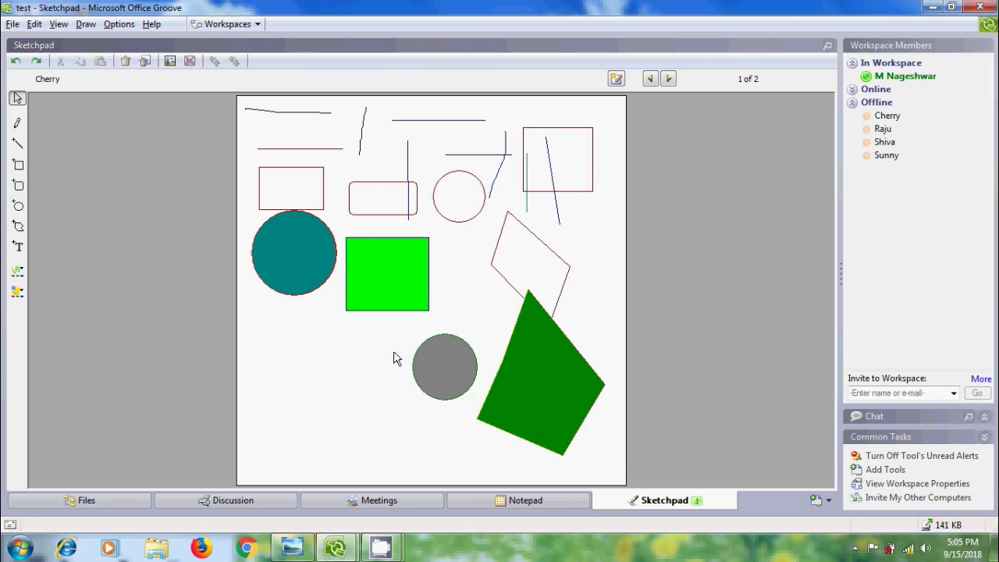
- Enlarge the bright green square, teal circle and dark green quadrilateral by their corner handles
click(411, 270)
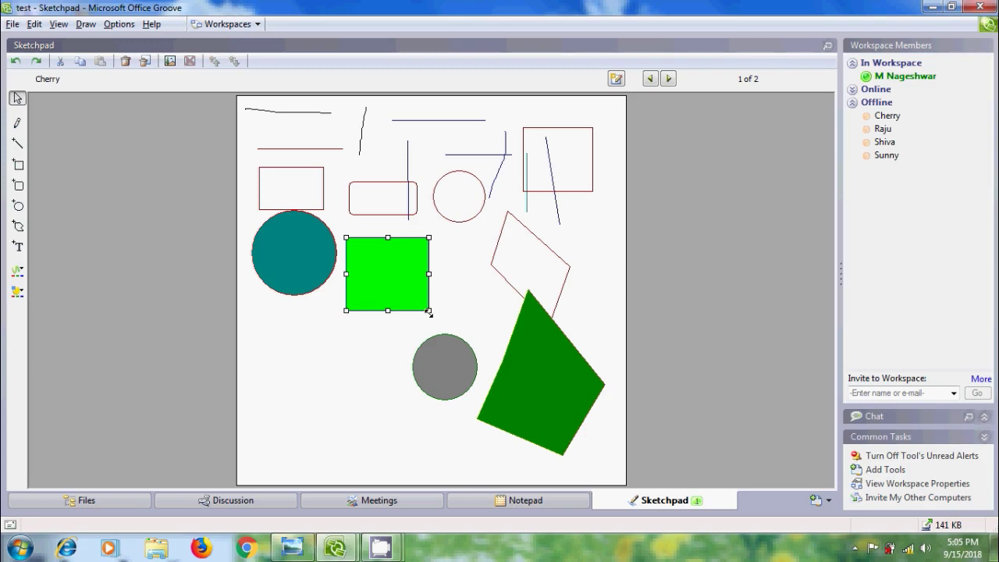
drag(429, 311, 467, 349)
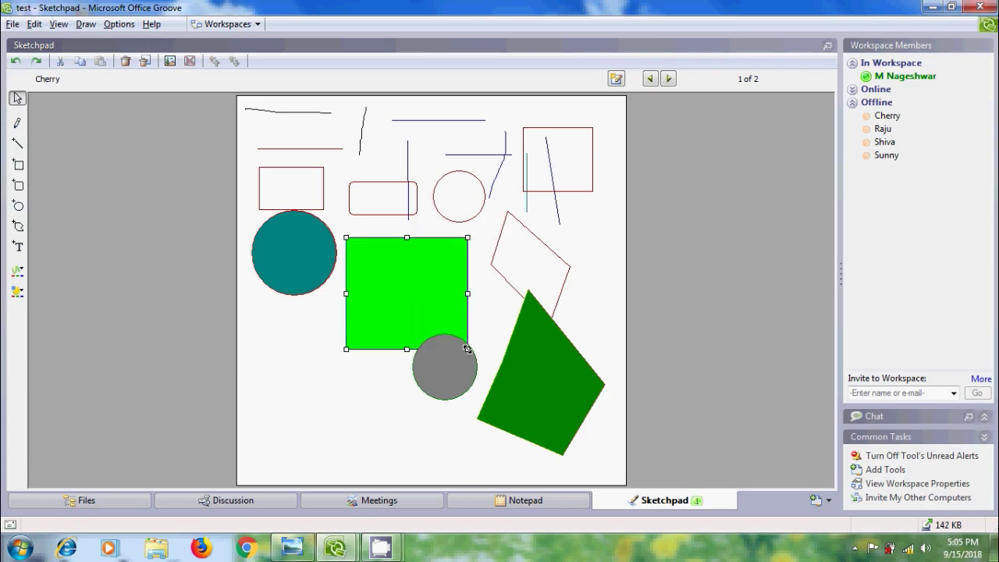
click(311, 287)
drag(336, 297, 365, 320)
click(544, 375)
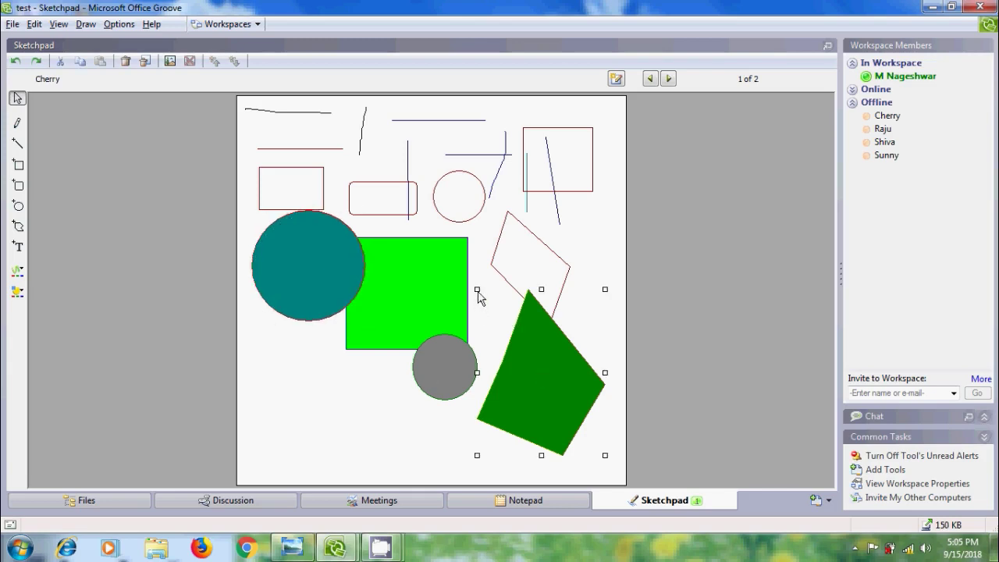
drag(477, 289, 388, 221)
click(303, 435)
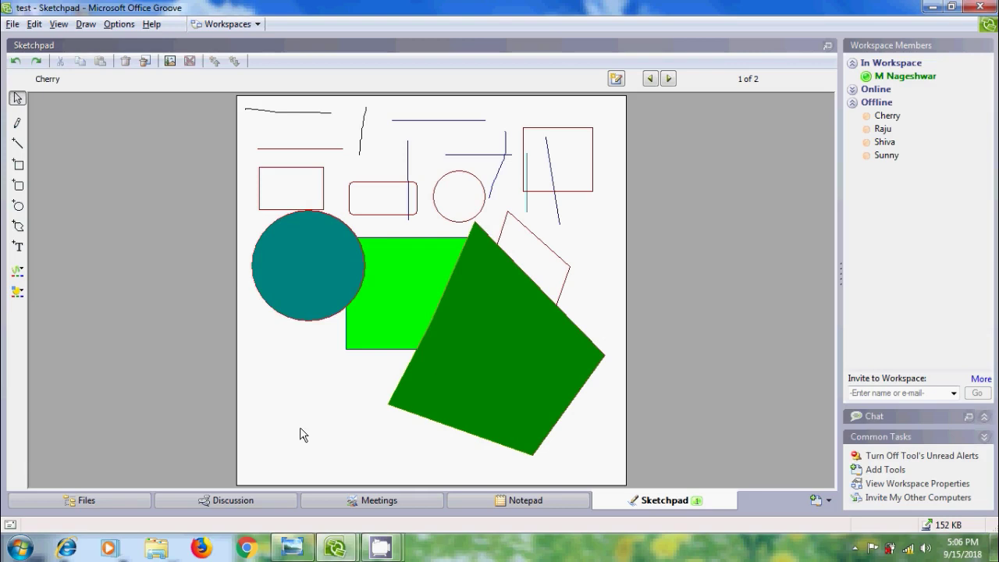
click(170, 65)
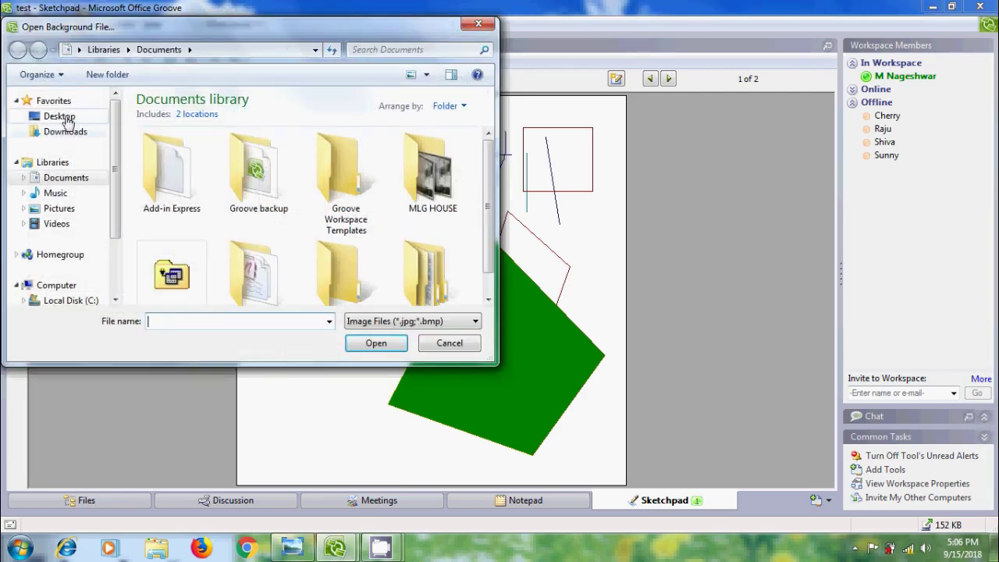
click(60, 116)
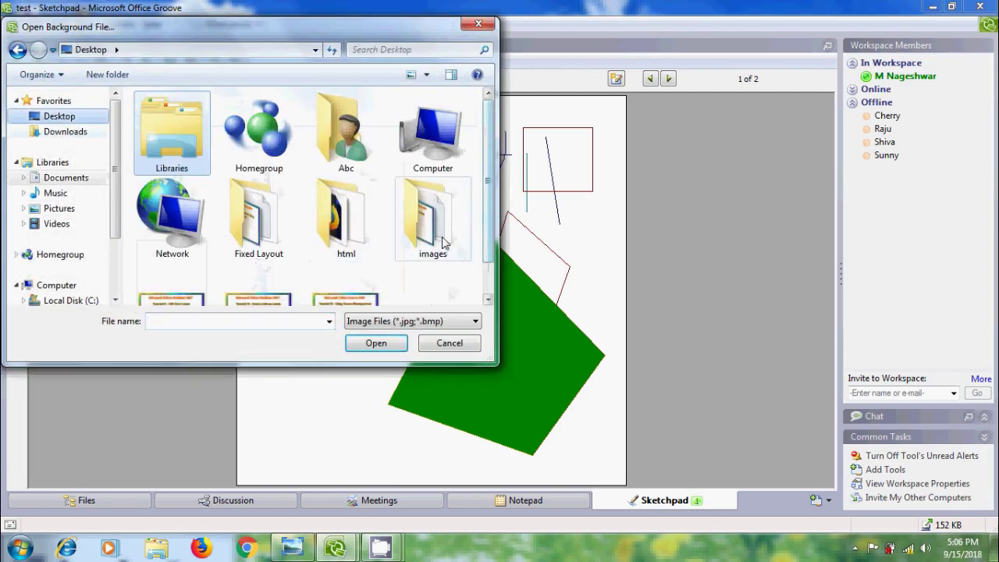
double_click(438, 238)
scroll(351, 234, down, 5)
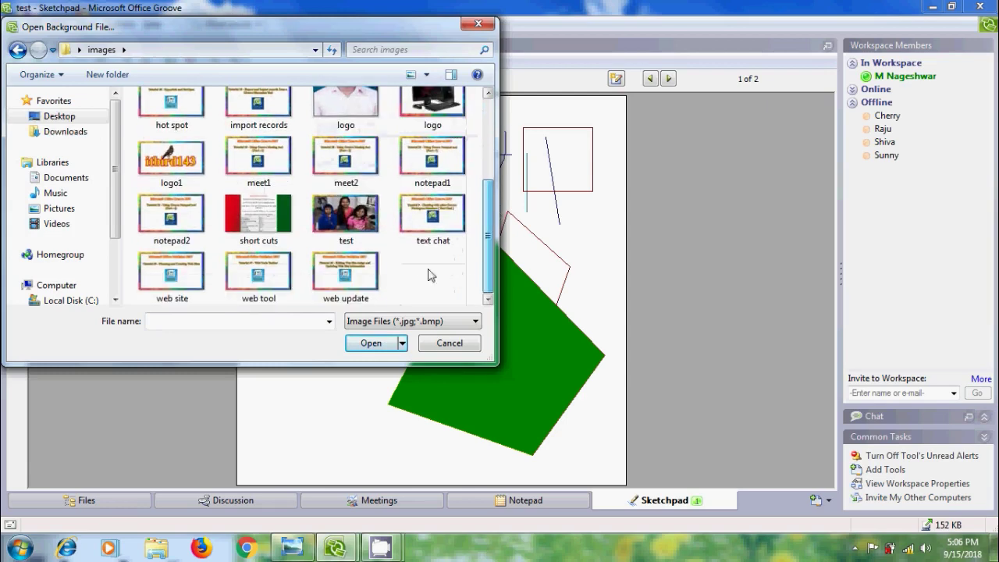
click(349, 226)
click(376, 347)
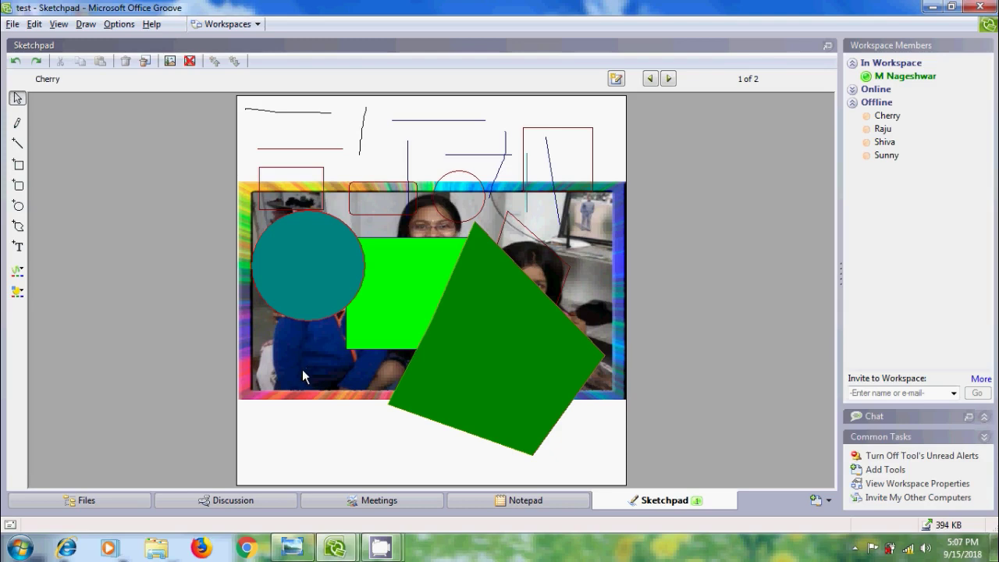
click(189, 62)
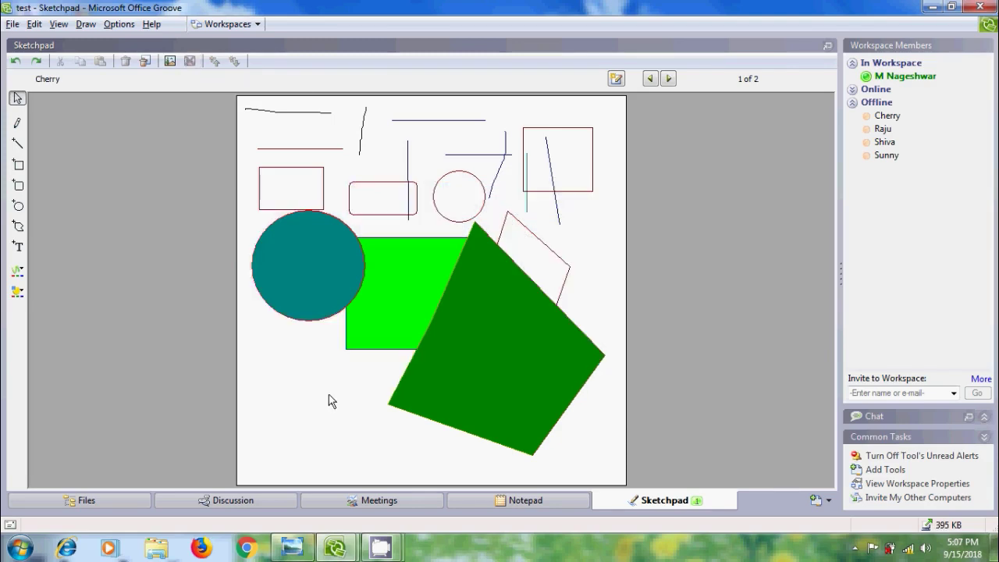
- Delete the teal circle, undo the accidental sketch deletion, and check both pages
click(310, 319)
key(Delete)
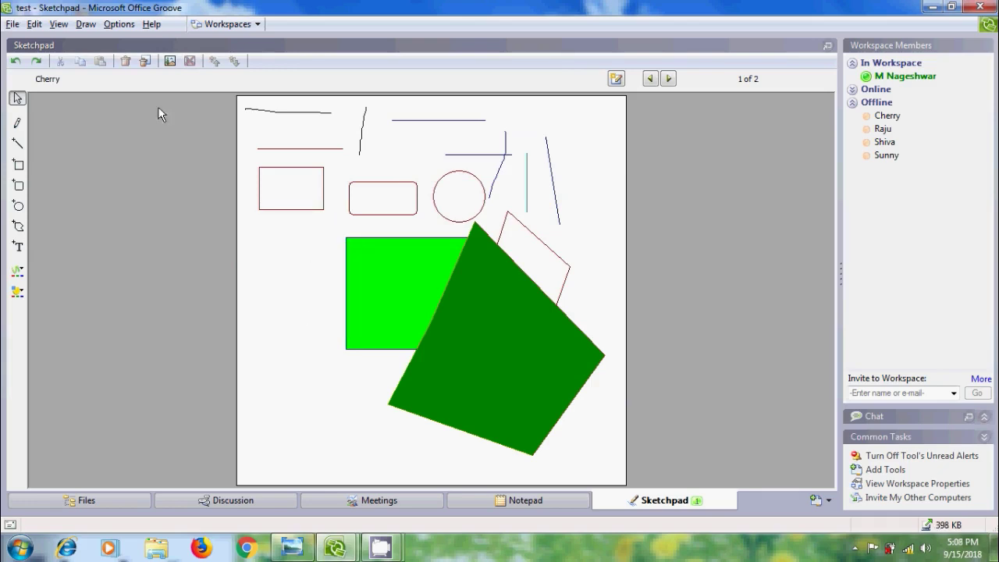
click(145, 62)
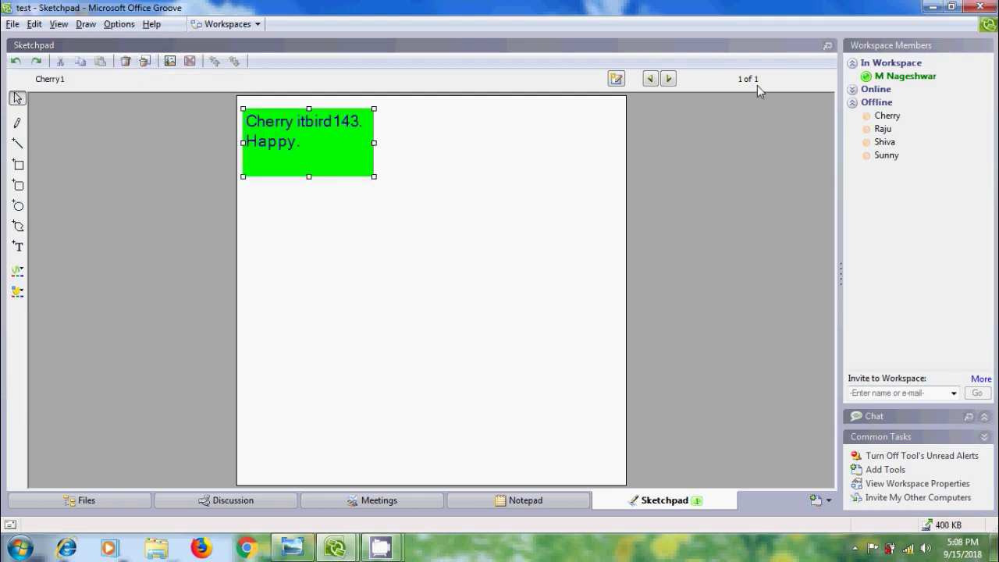
click(14, 63)
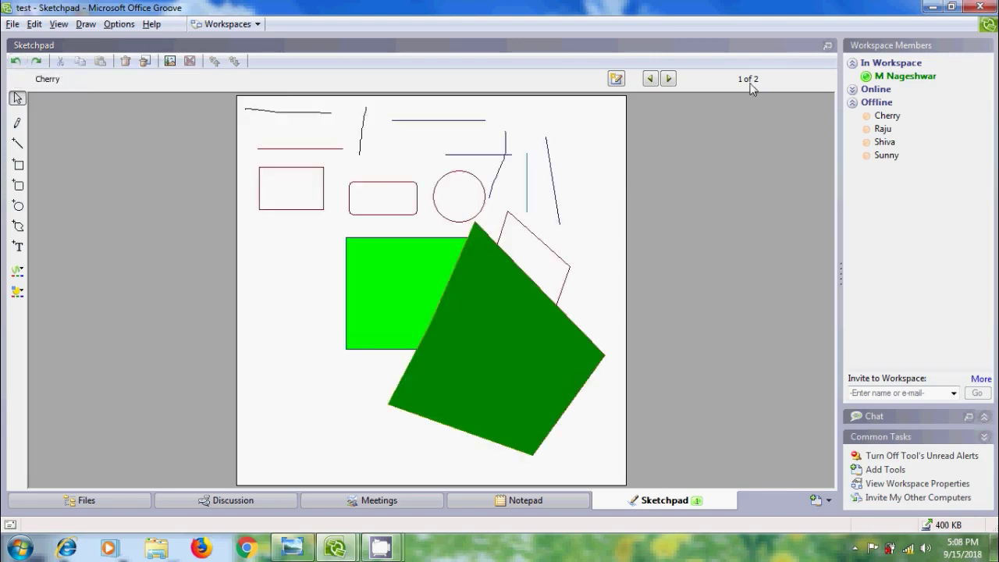
click(667, 79)
click(651, 79)
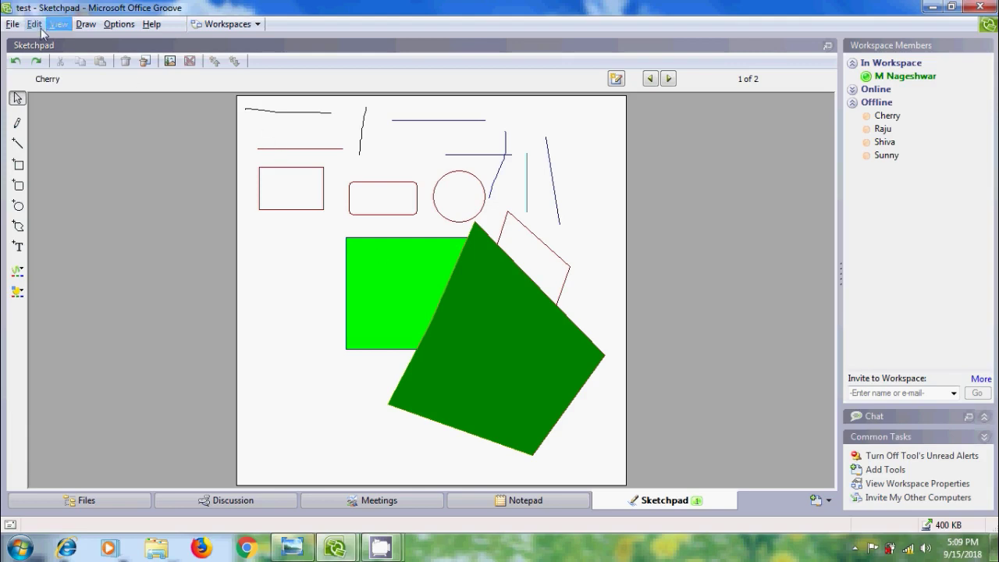
- Review Sketchpad tool permissions for Participant, Guest and Manager roles, then cancel without changes
click(14, 24)
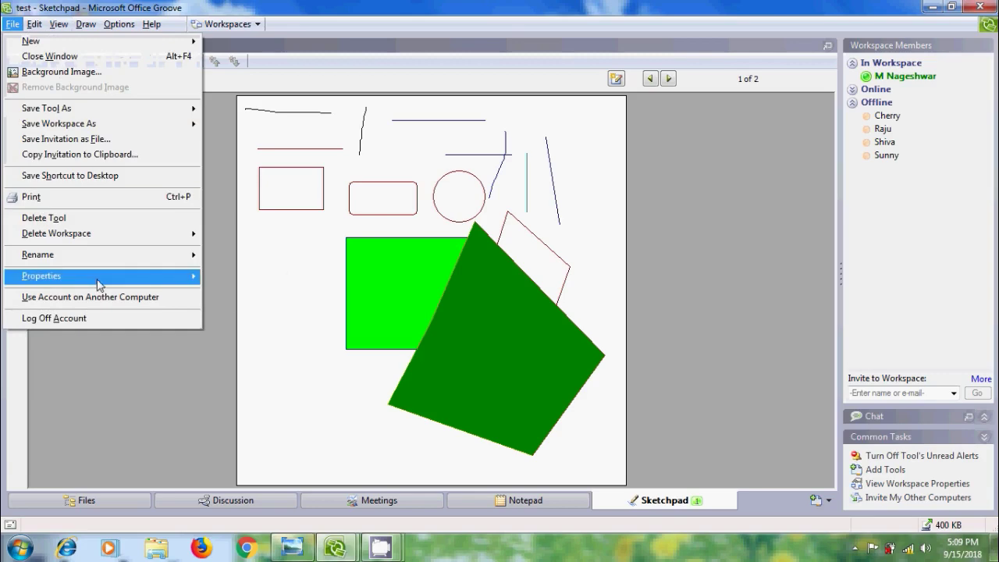
mouse_move(108, 278)
click(259, 278)
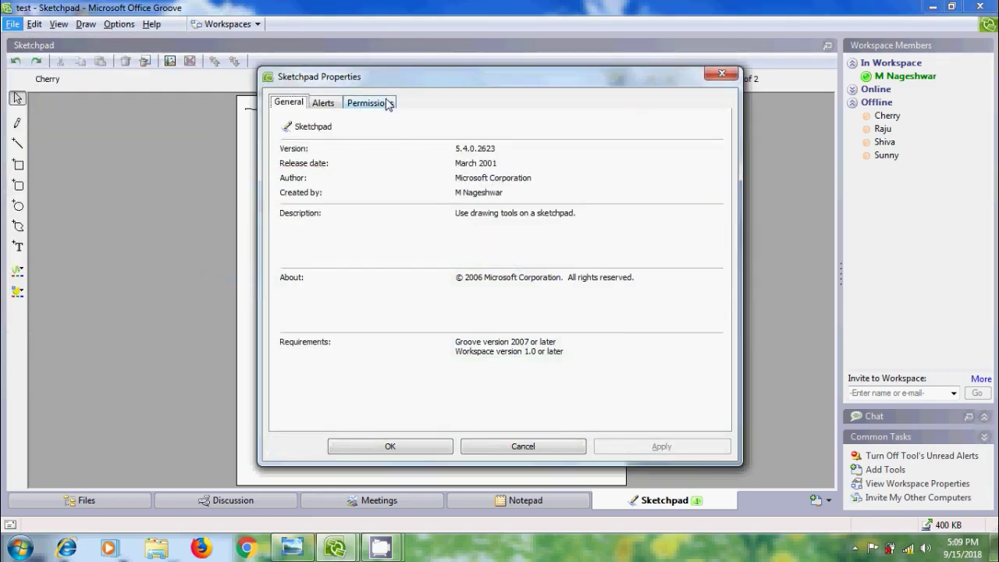
click(386, 103)
click(493, 179)
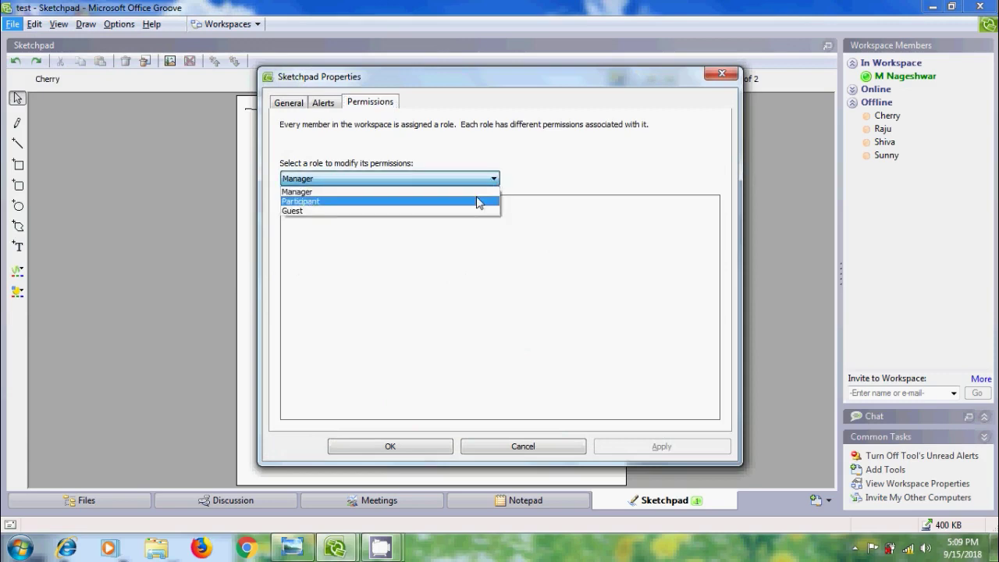
click(479, 201)
click(494, 179)
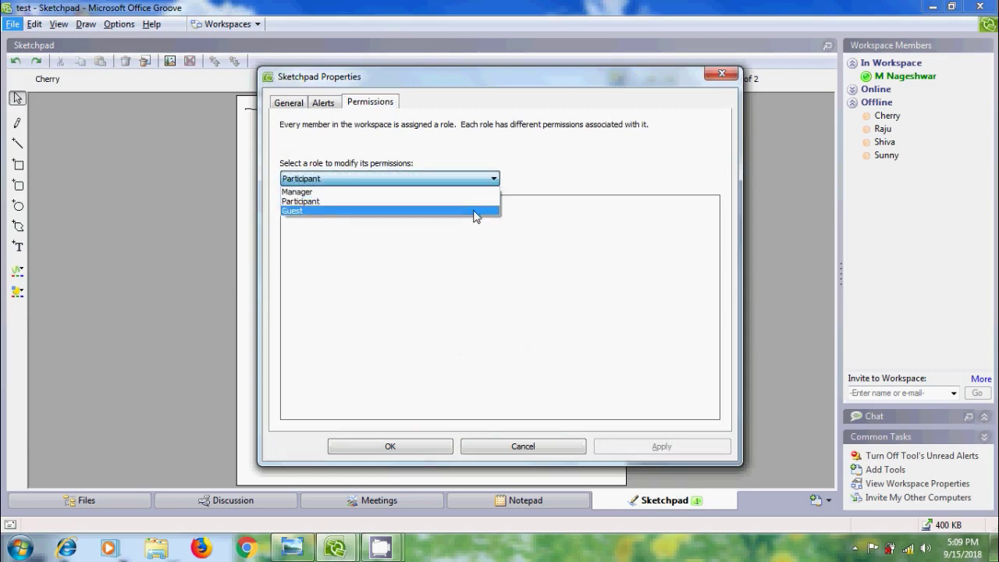
click(479, 212)
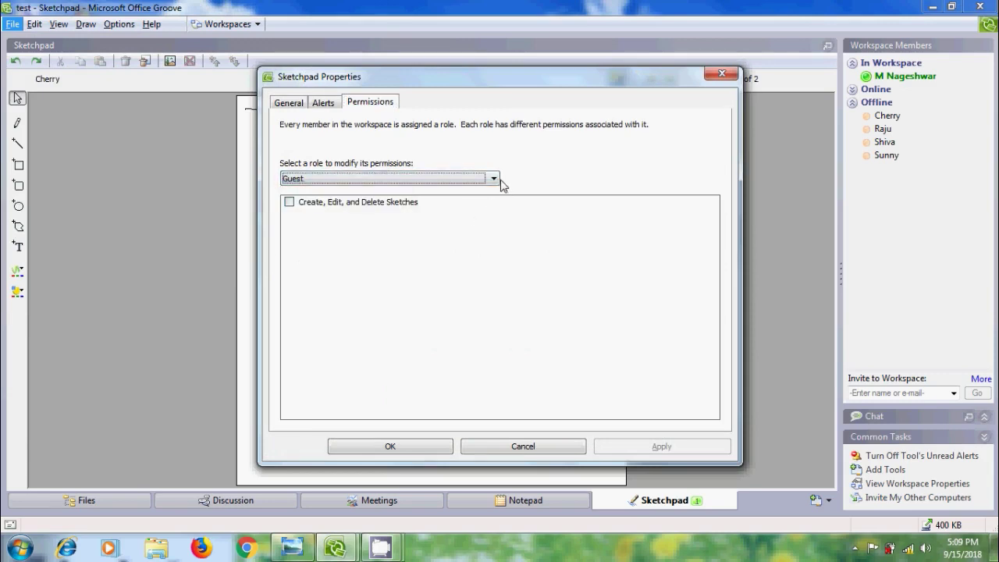
click(493, 178)
click(480, 190)
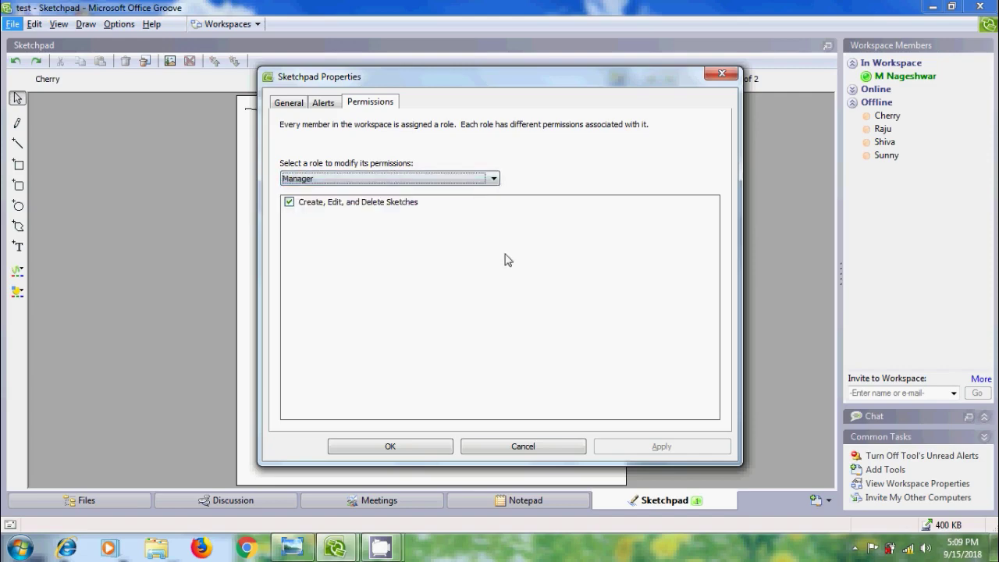
click(542, 445)
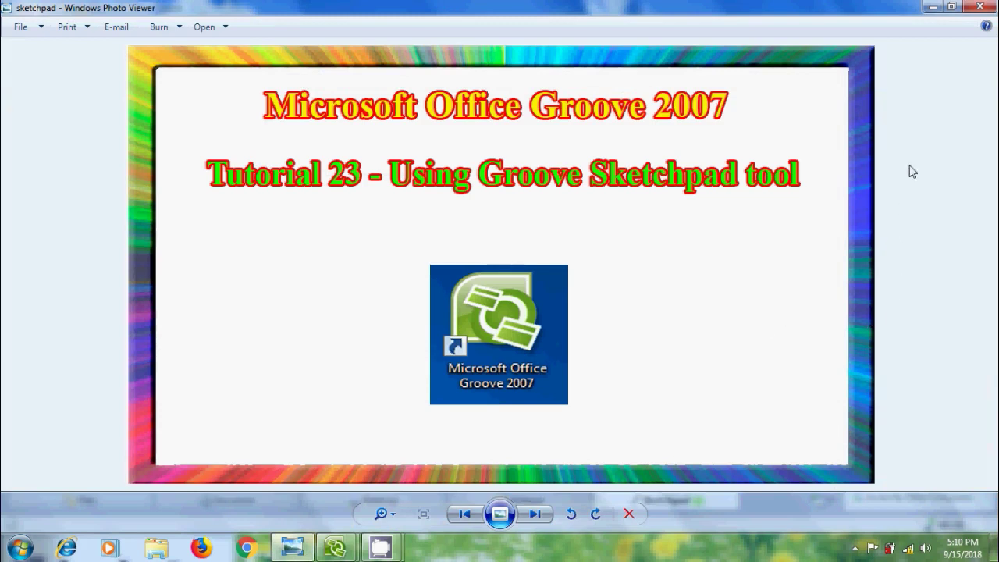
- Minimize the Photo Viewer and Groove Sketchpad windows to reveal the desktop and Launchbar
click(933, 7)
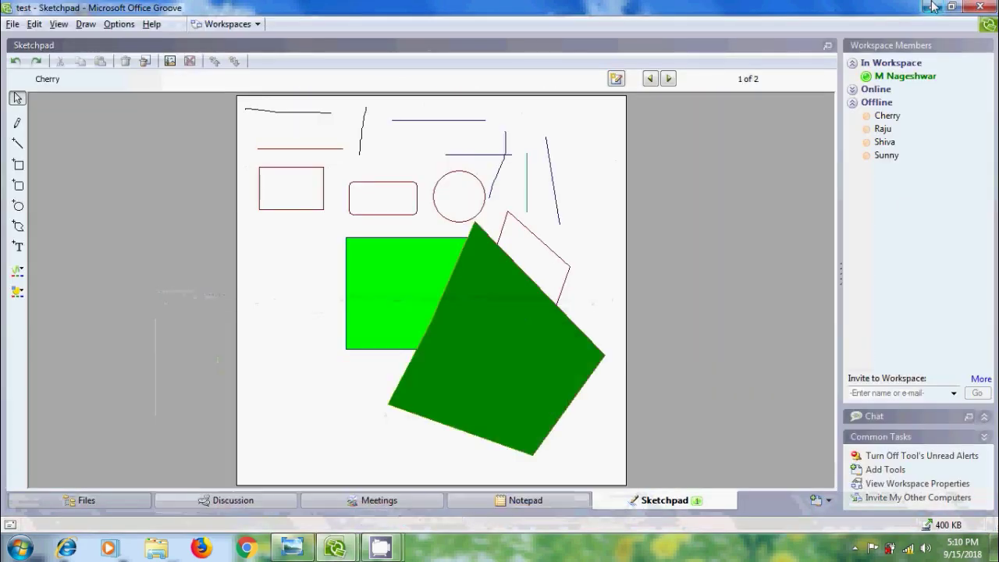
click(933, 7)
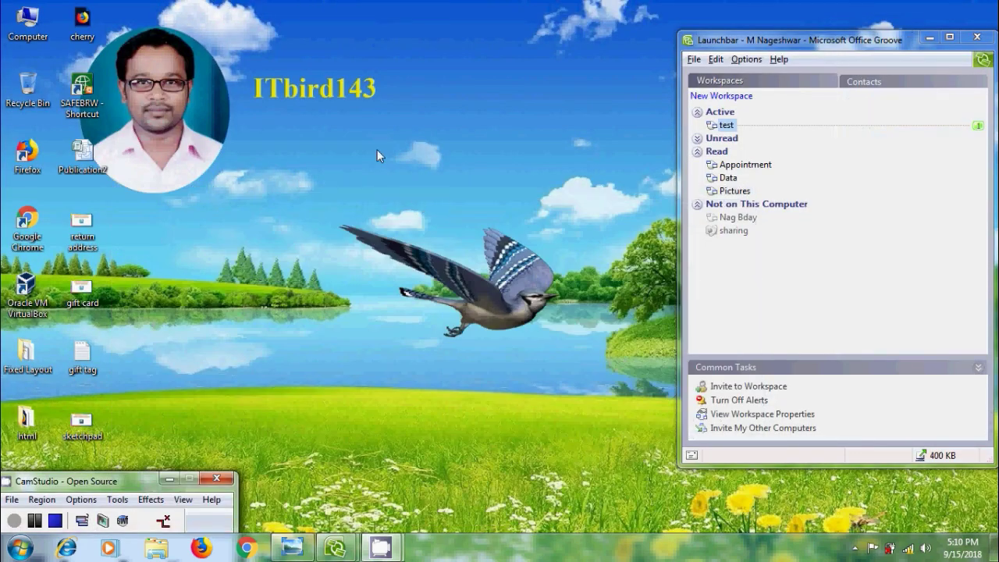